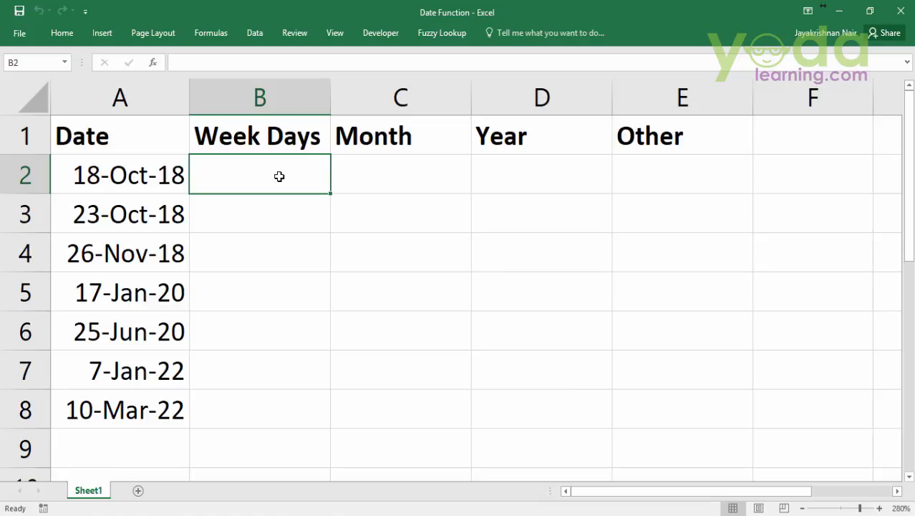
Examine the dates in A2:A8, the empty Week Days, Month, Year and Other columns, and the query image about extracting date parts
left_click(260, 98)
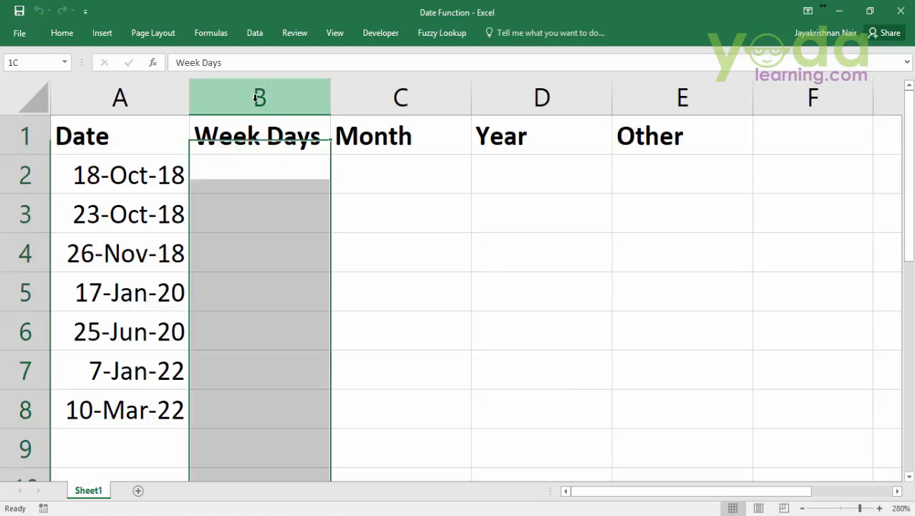
left_click(433, 95)
left_click(527, 95)
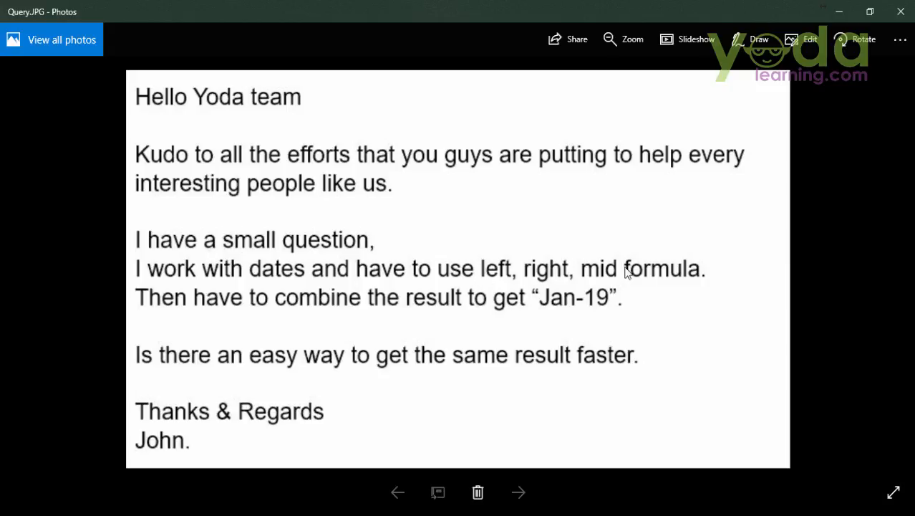
left_click(839, 12)
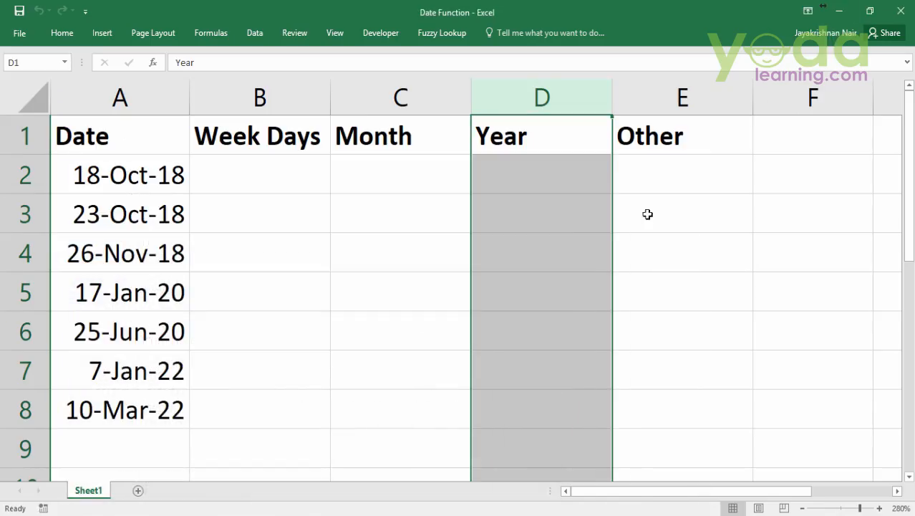
left_click(264, 189)
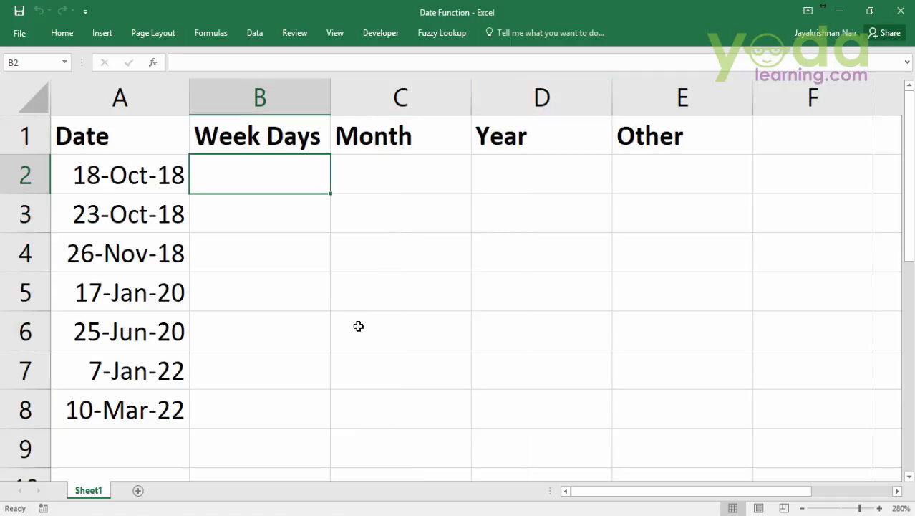
left_click_drag(135, 178, 134, 399)
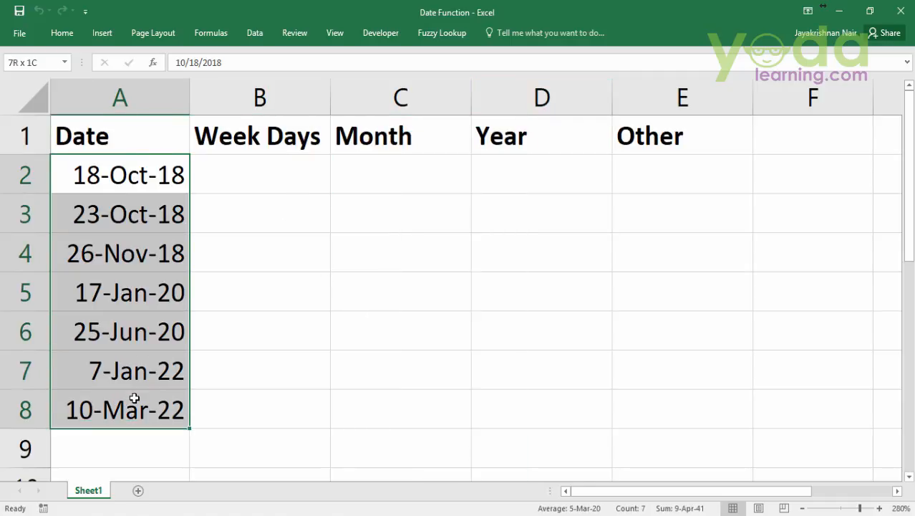
left_click_drag(261, 180, 644, 399)
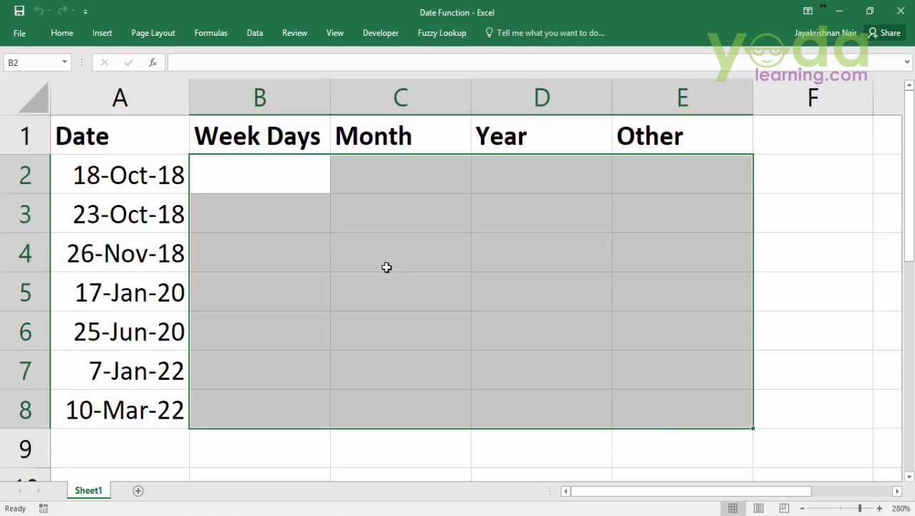
left_click_drag(248, 139, 697, 136)
left_click(295, 184)
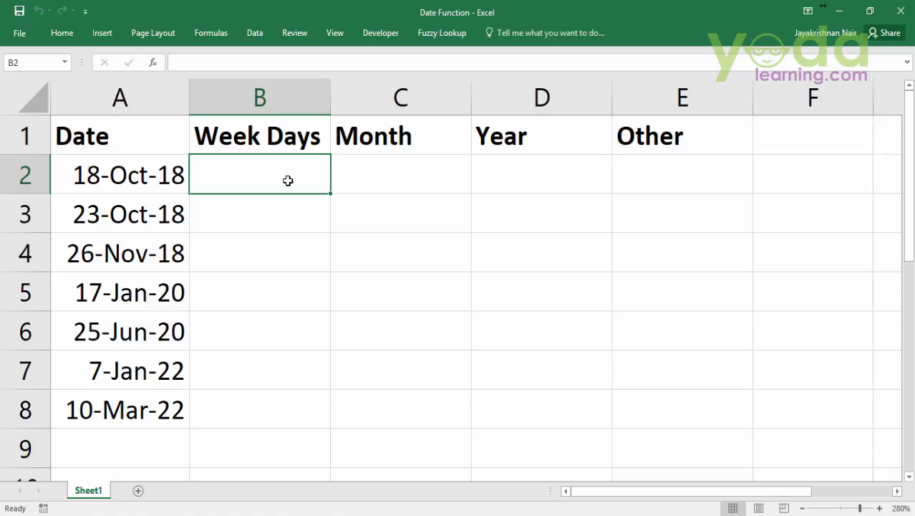
Start a formula in cell B2 of the Week Days column for the date in A2
key("Left")
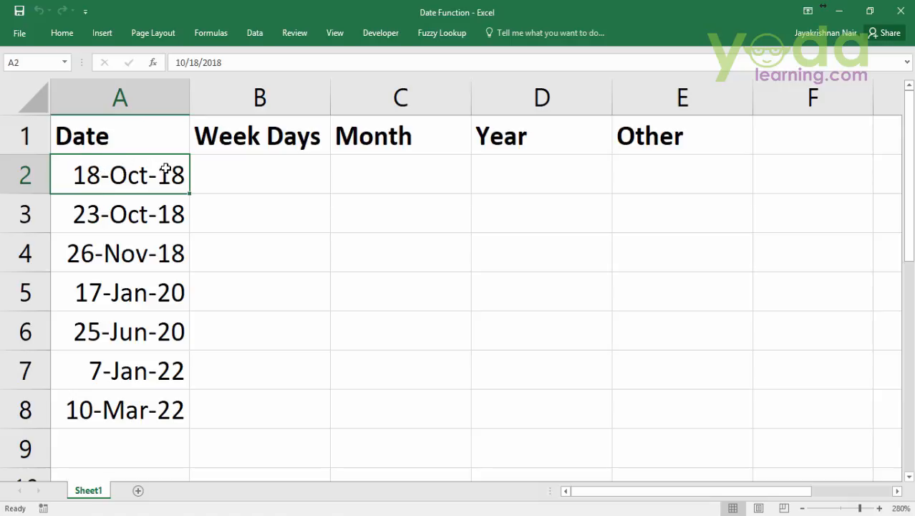
left_click(260, 168)
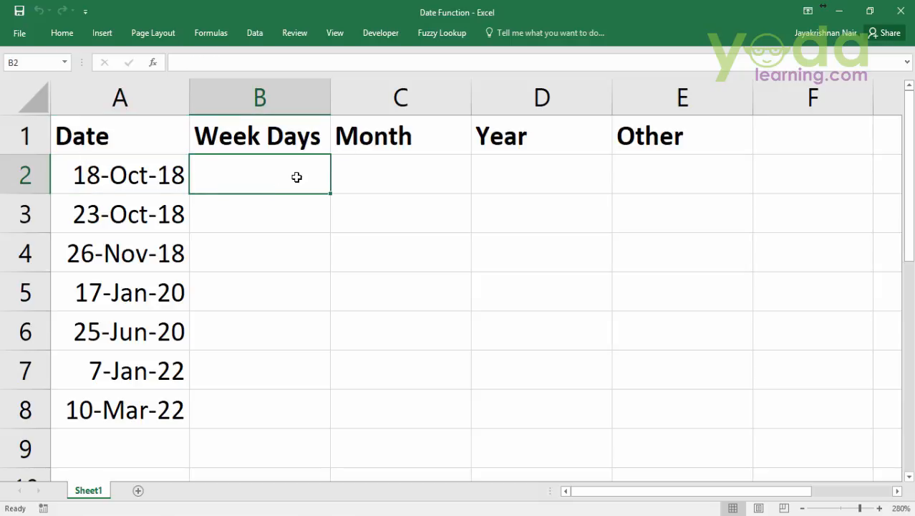
type("=")
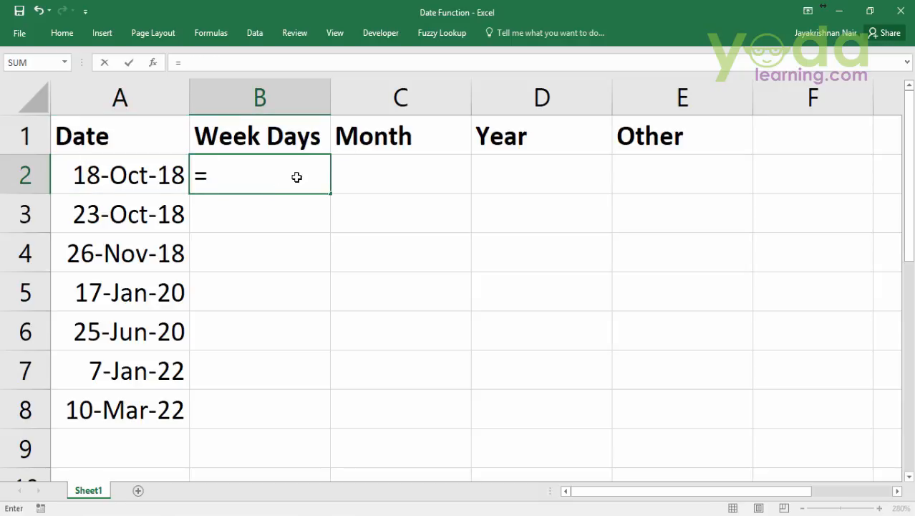
type("we")
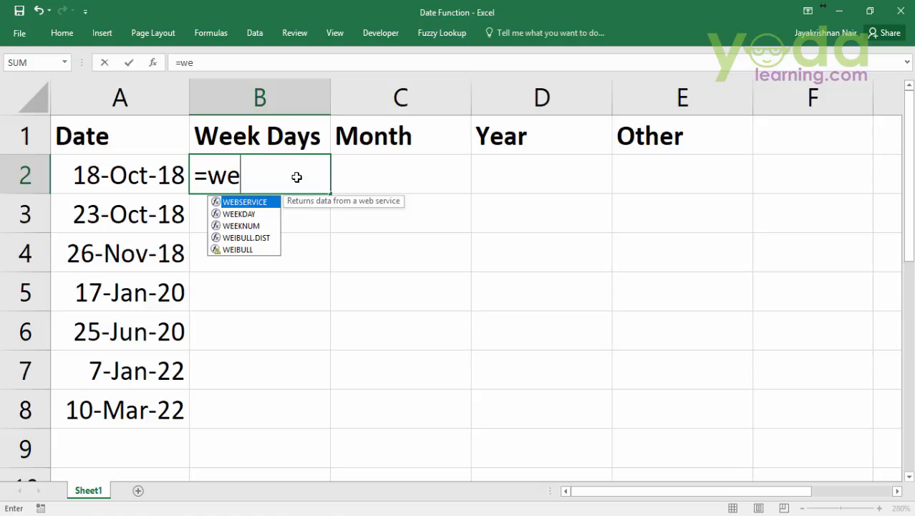
key("Down")
key("Down")
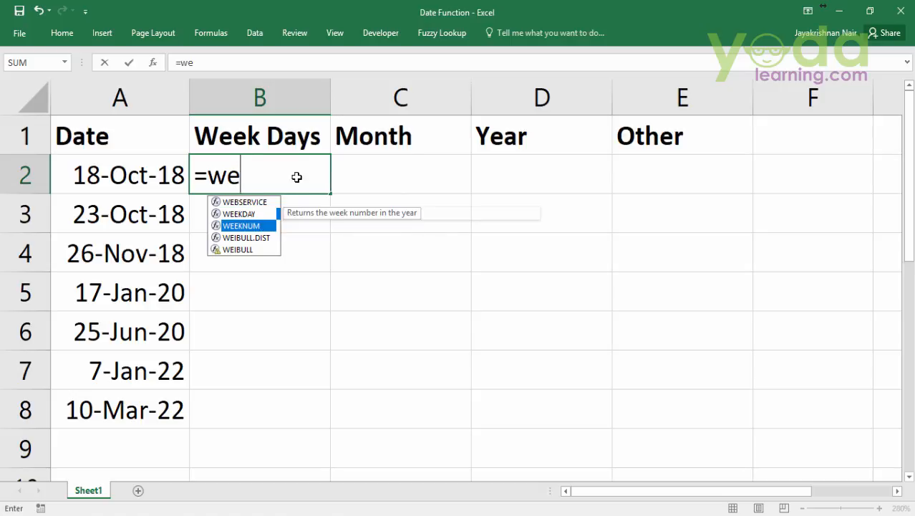
key("Up")
key("Down")
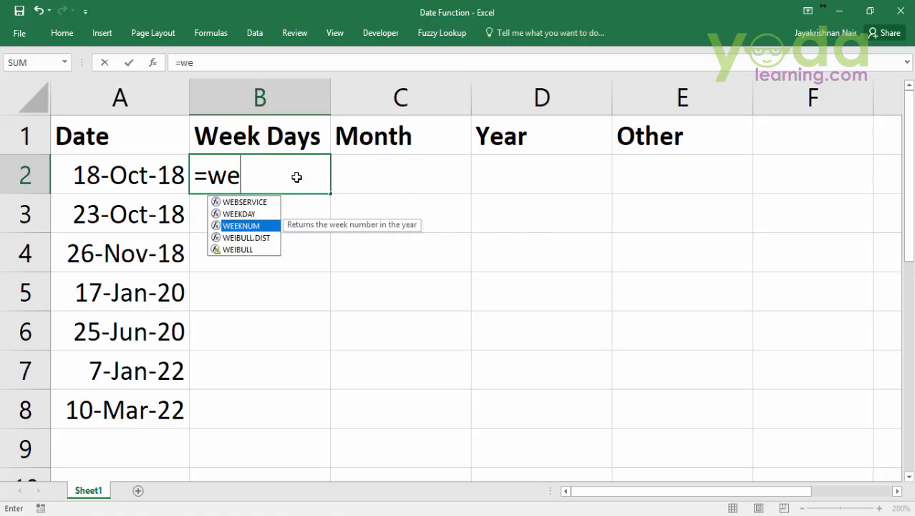
key("Up")
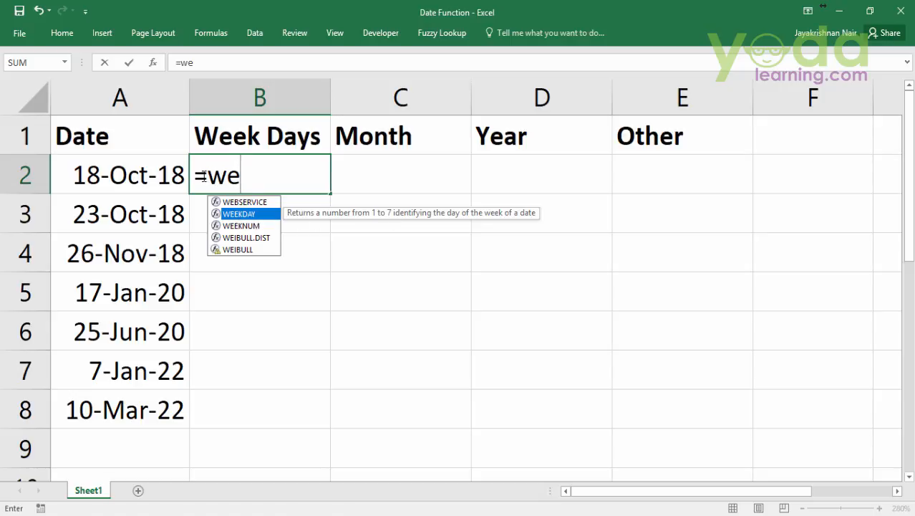
left_click_drag(206, 176, 263, 176)
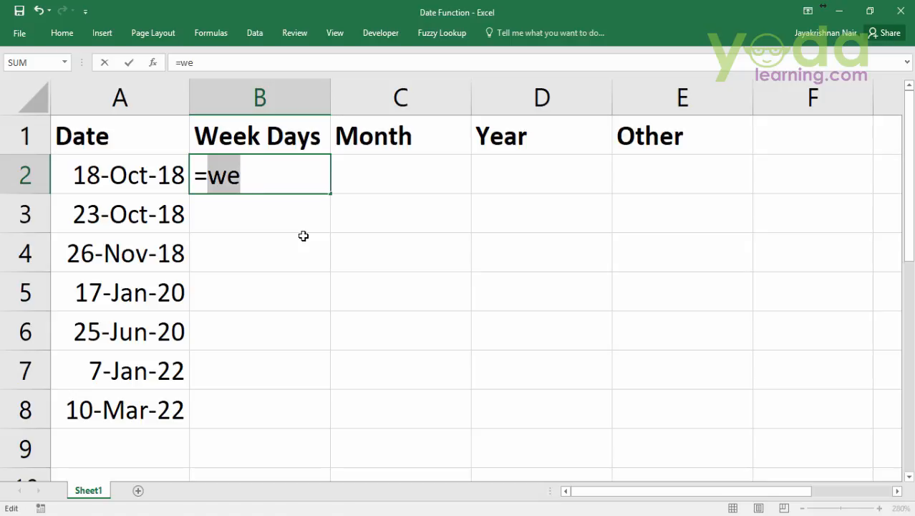
key("BackSpace")
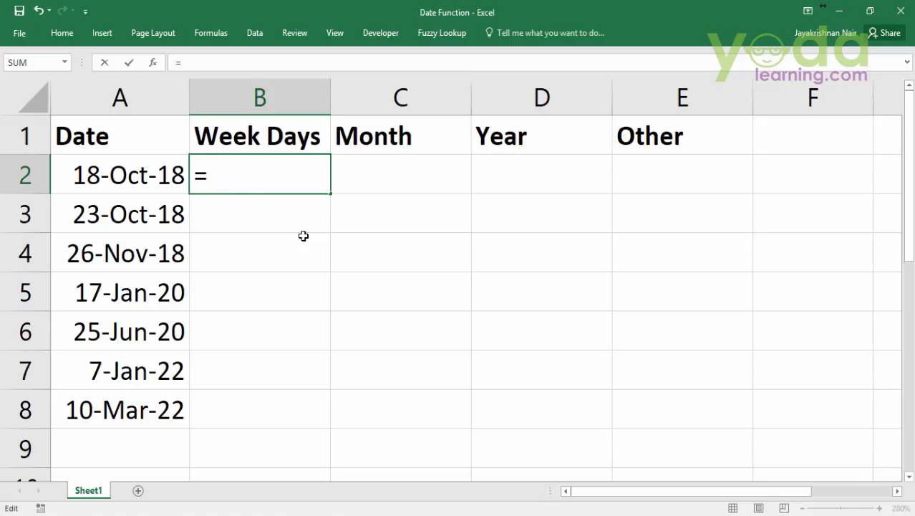
Complete the B2 formula as =TEXT(A2,"d") and fill it down the Week Days column through B8
type("text")
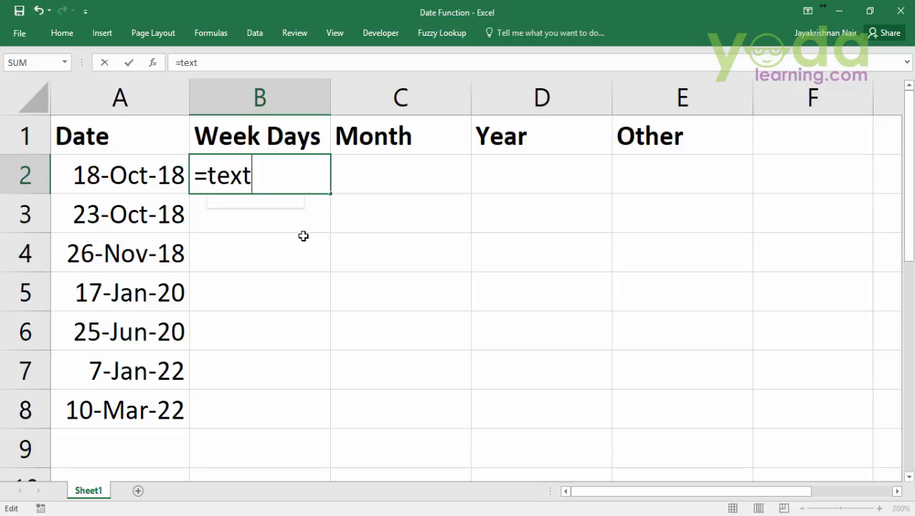
key("Tab")
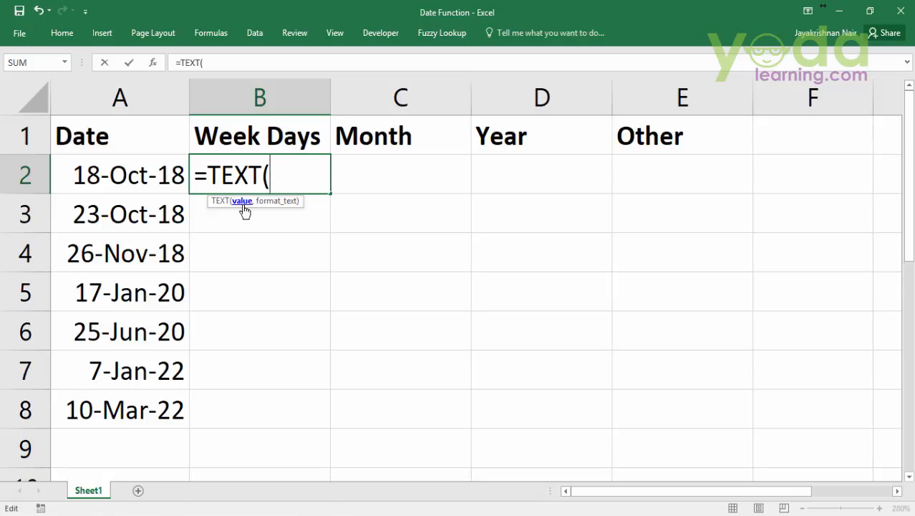
left_click(83, 167)
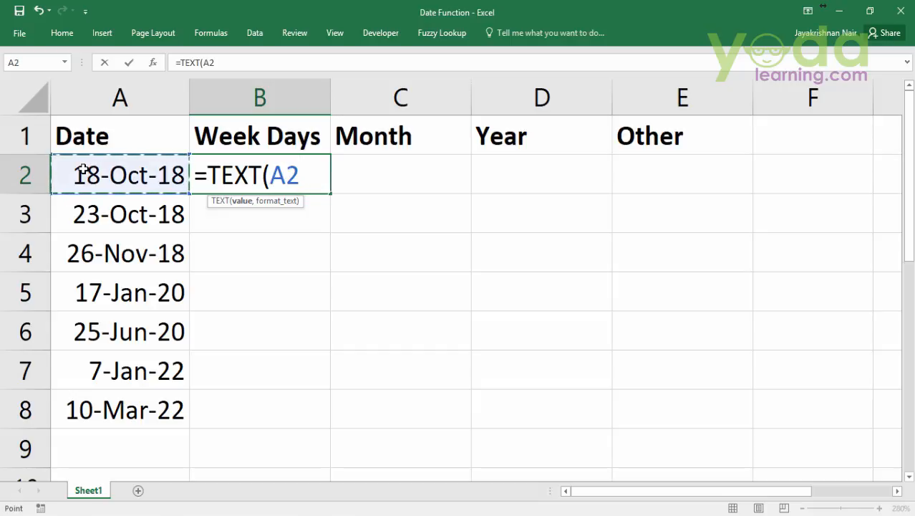
type(",")
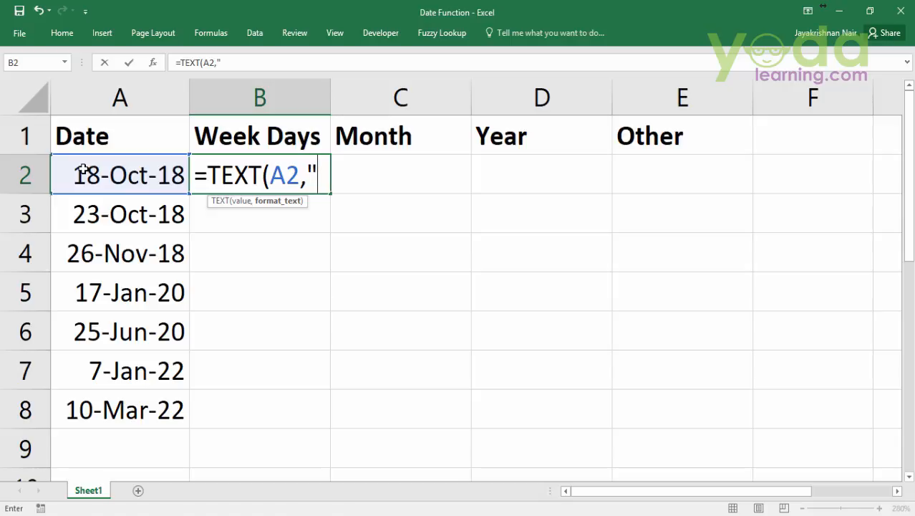
type("d\")")
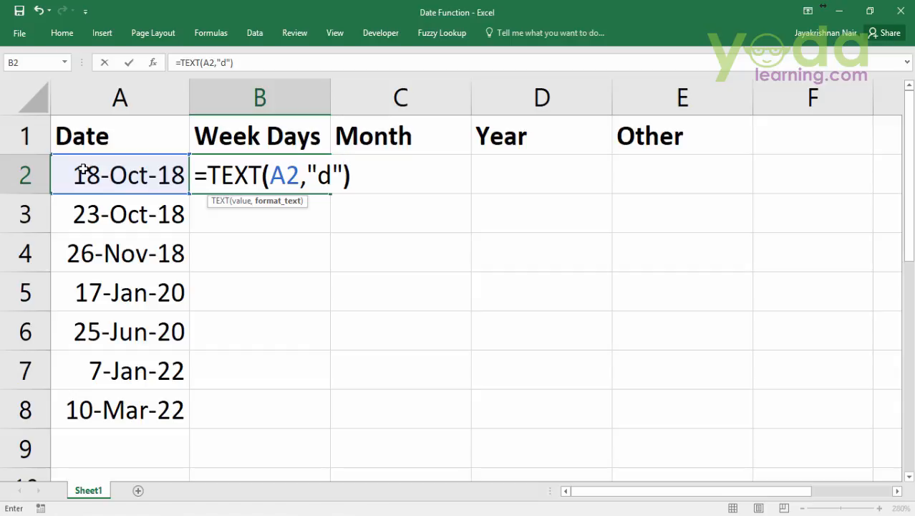
key("Return")
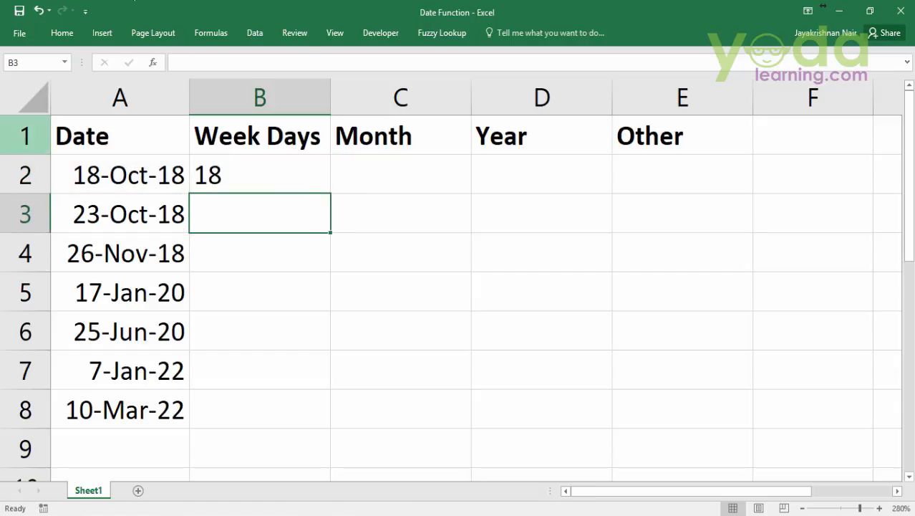
left_click(294, 159)
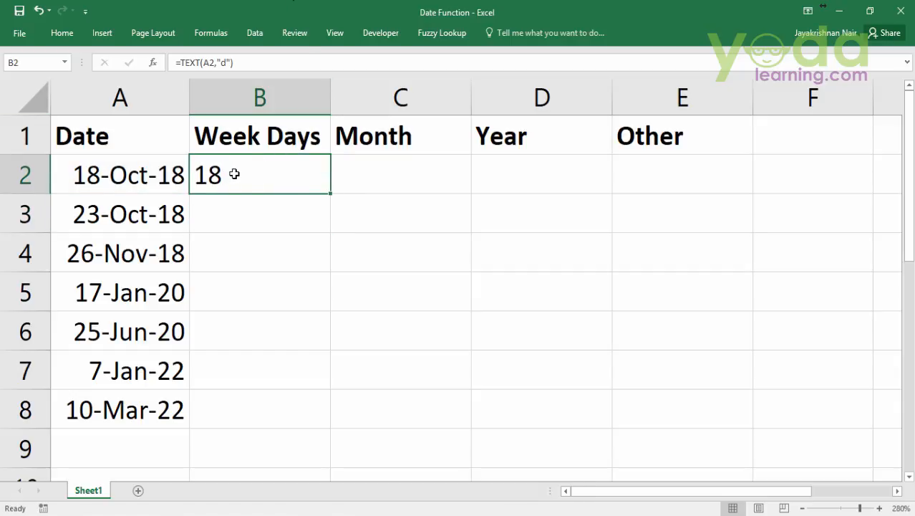
double_click(332, 195)
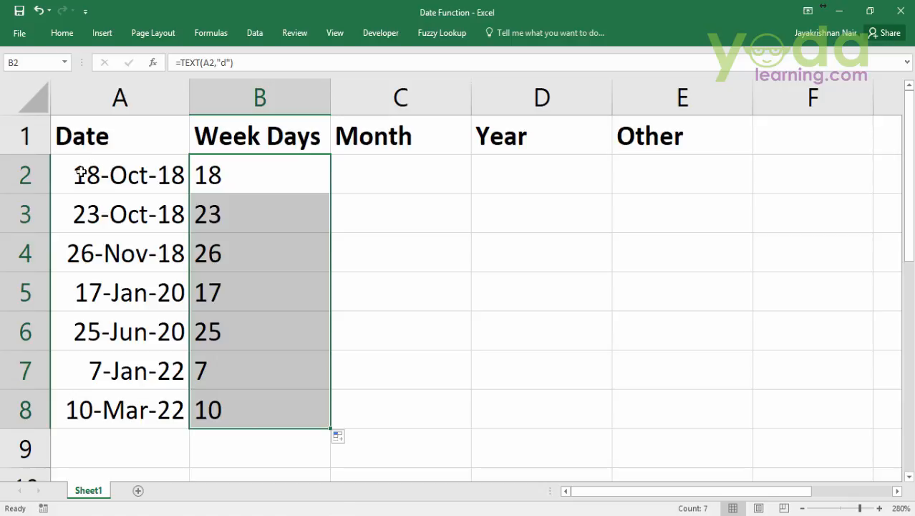
Change the format code in B2's TEXT formula to "dd" and fill the formula down through B8
double_click(283, 176)
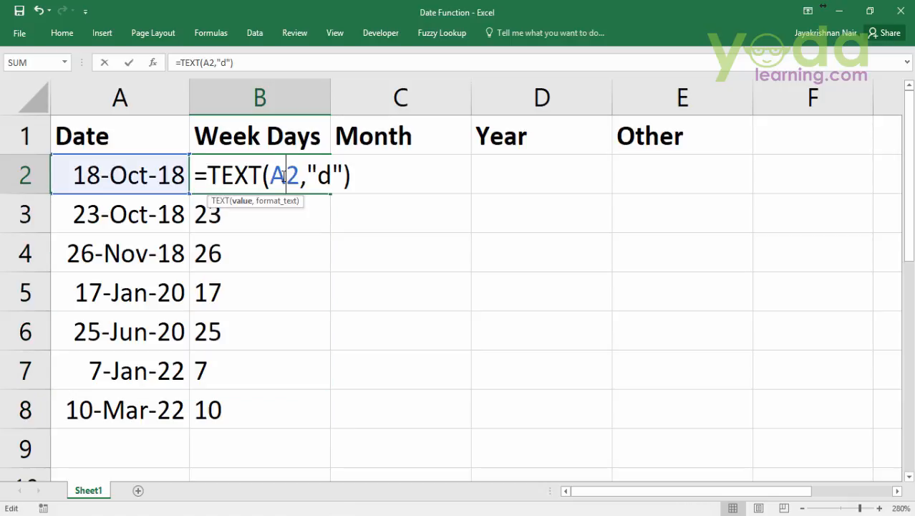
left_click(318, 175)
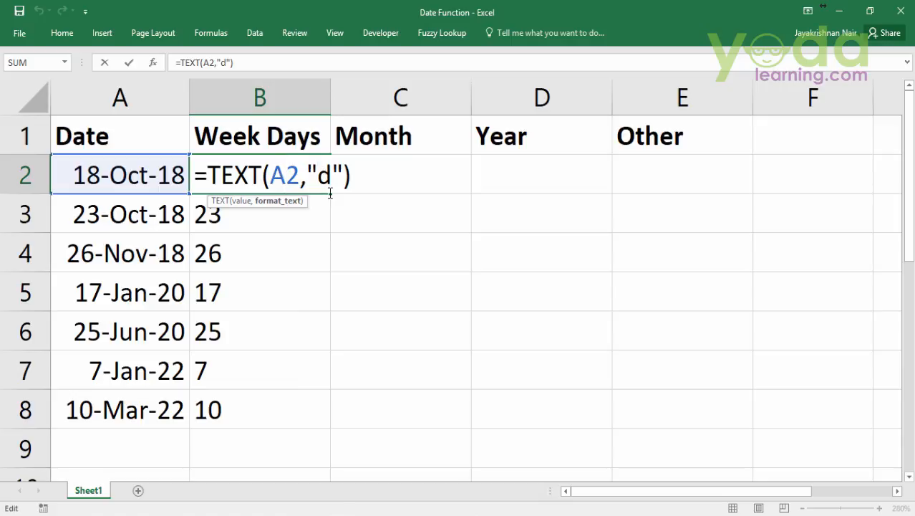
type("d")
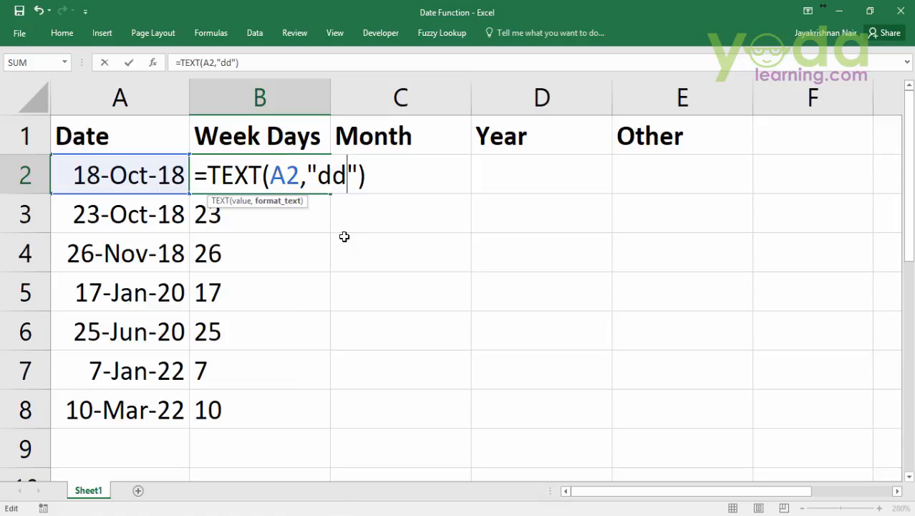
key("Return")
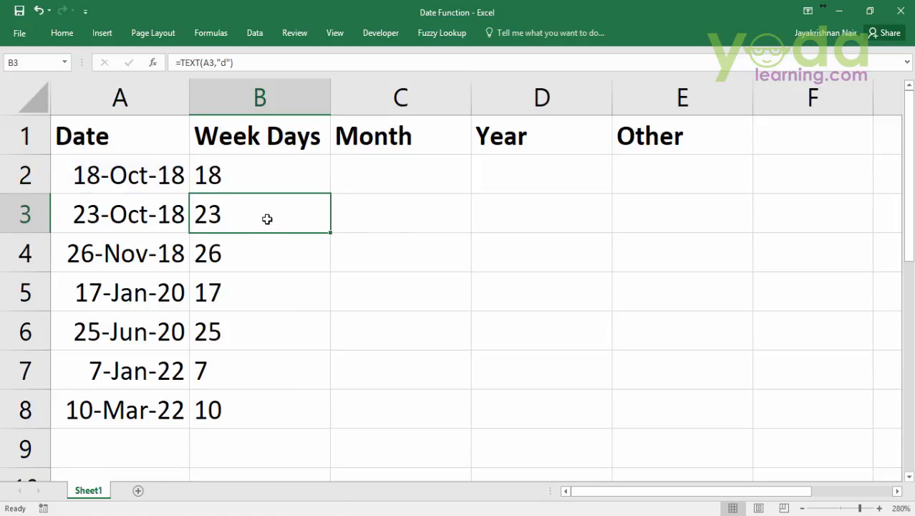
left_click(257, 185)
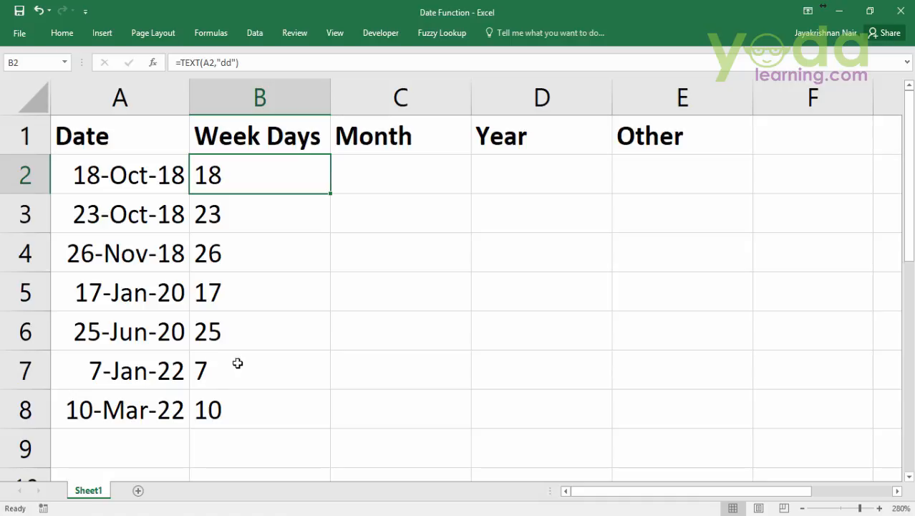
double_click(331, 193)
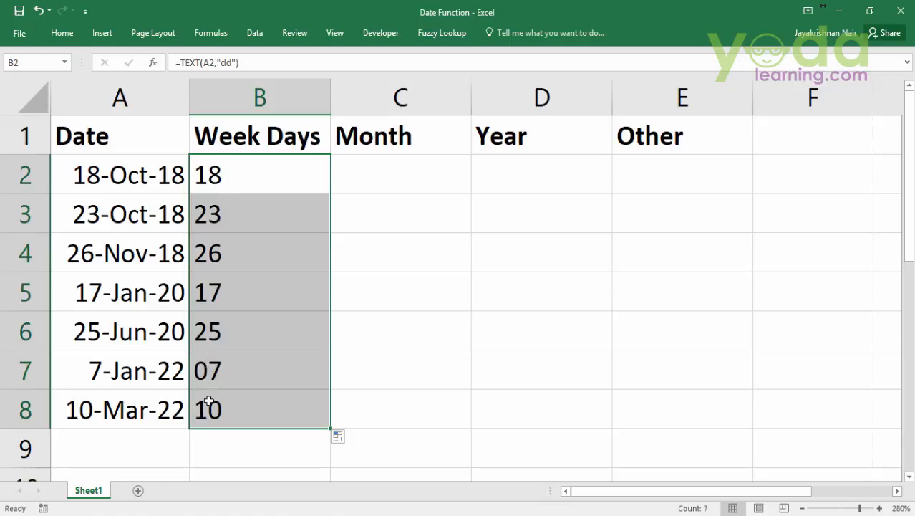
Change the format code in B2's TEXT formula to "ddd" and fill the formula down through B8
double_click(235, 175)
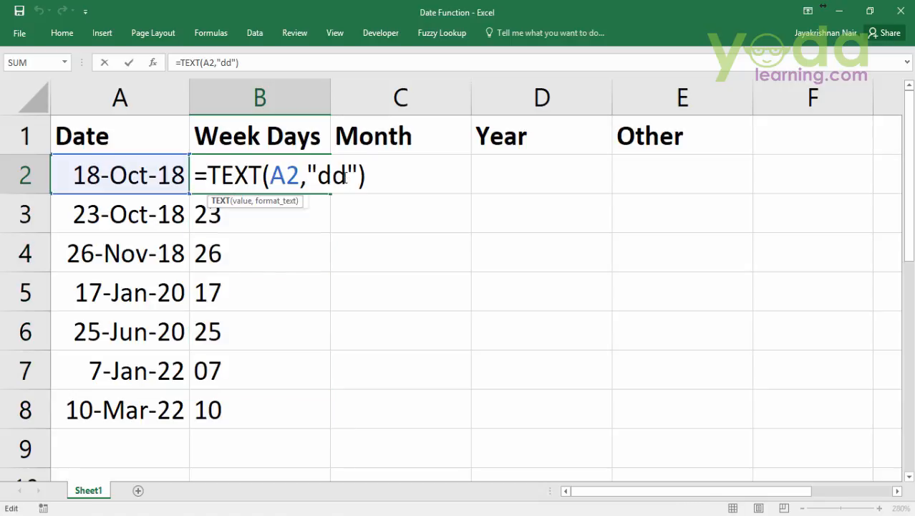
left_click(347, 174)
type("d")
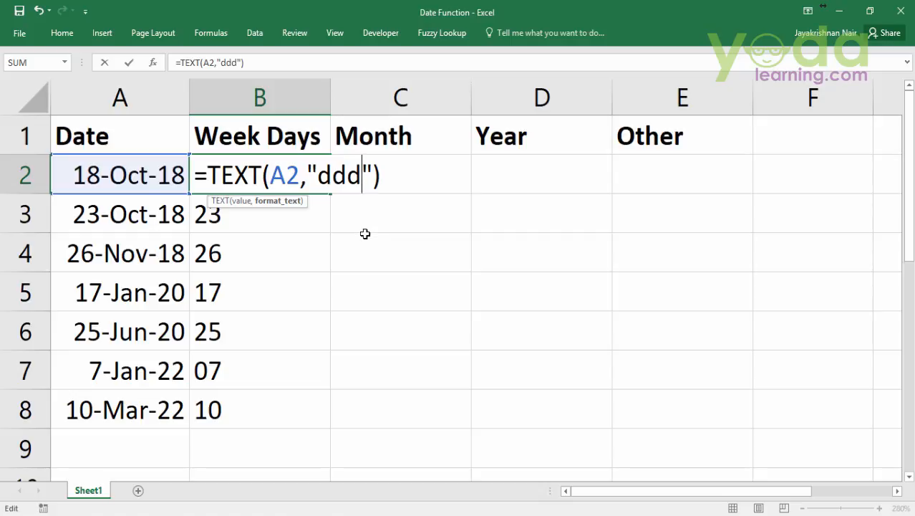
key("Return")
left_click(314, 176)
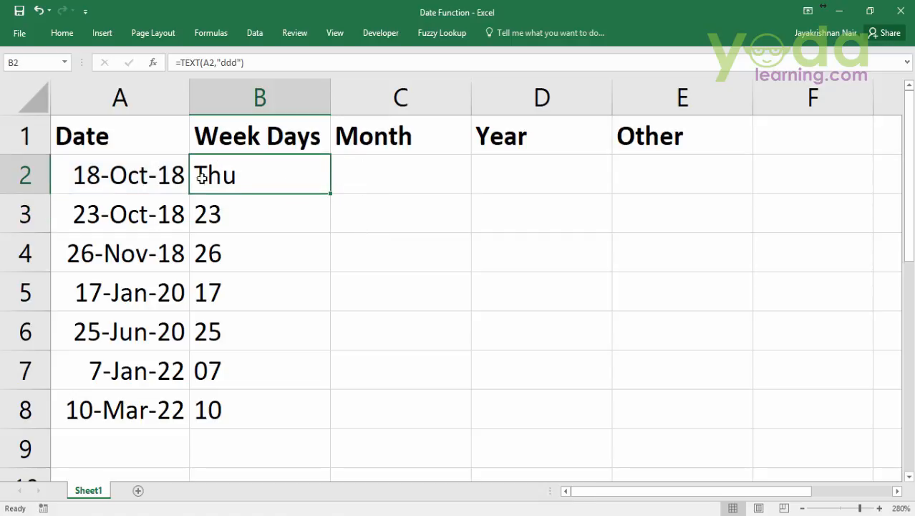
left_click(119, 177)
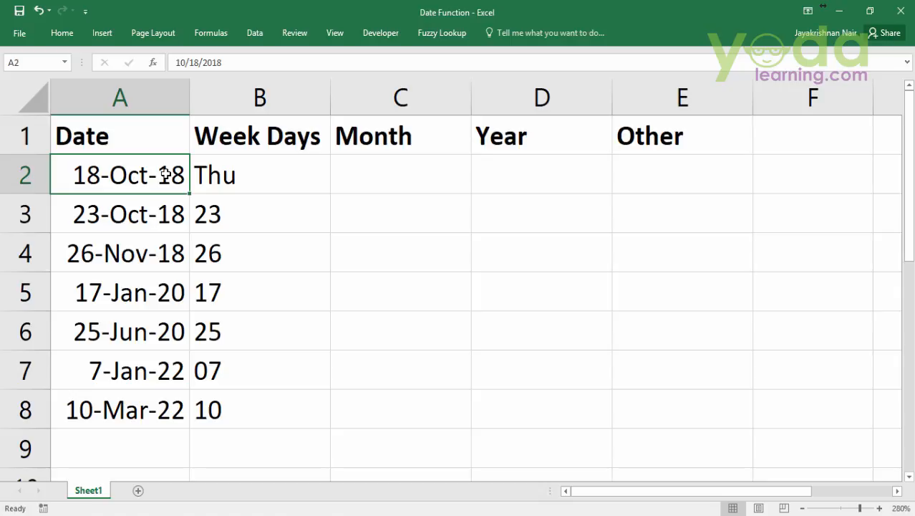
left_click(241, 171)
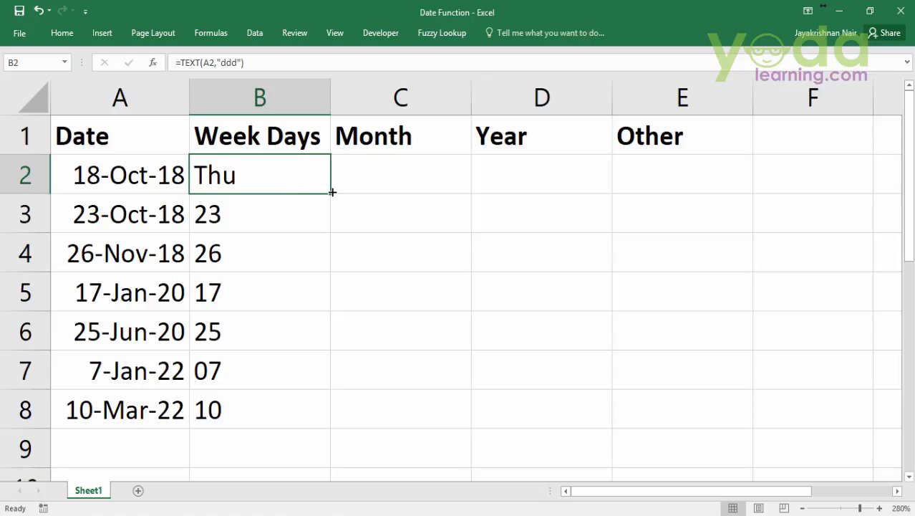
double_click(332, 194)
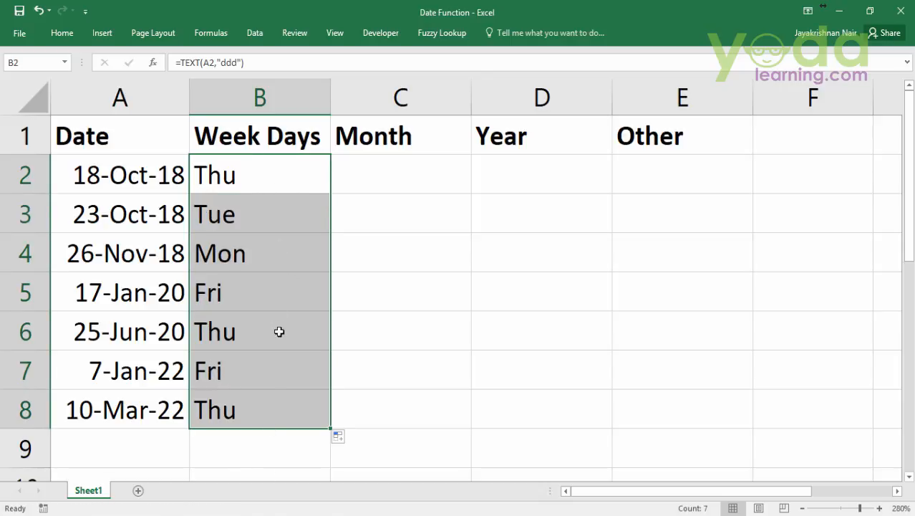
Change the format code in B2's TEXT formula to "dddd" and fill the formula down through B8
left_click(263, 174)
left_click(316, 176)
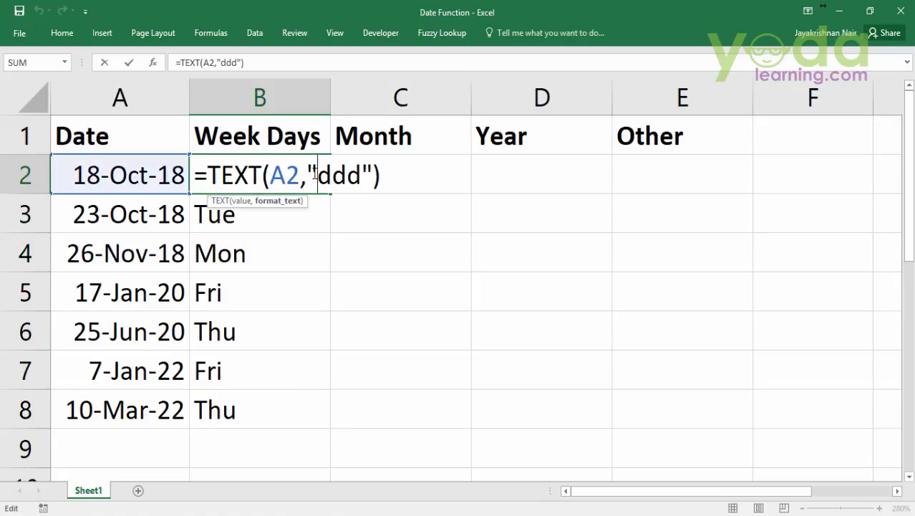
type("d")
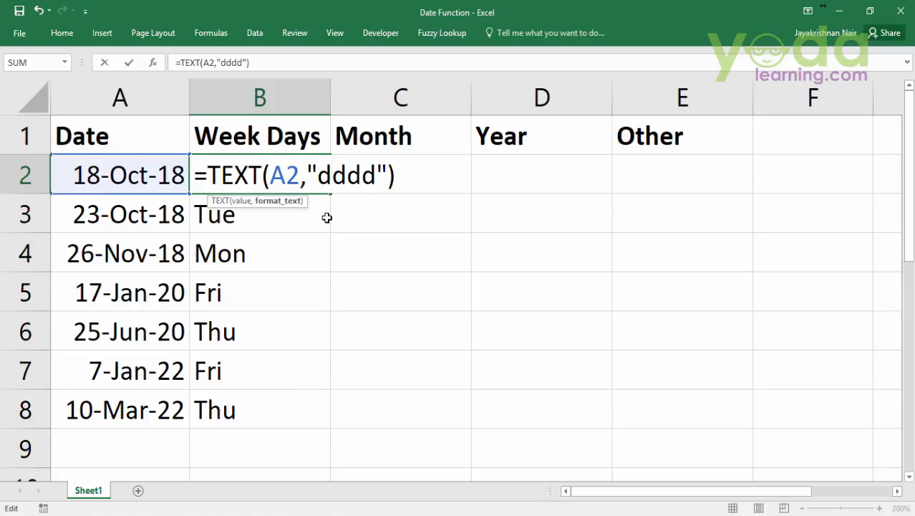
key("Return")
left_click(313, 179)
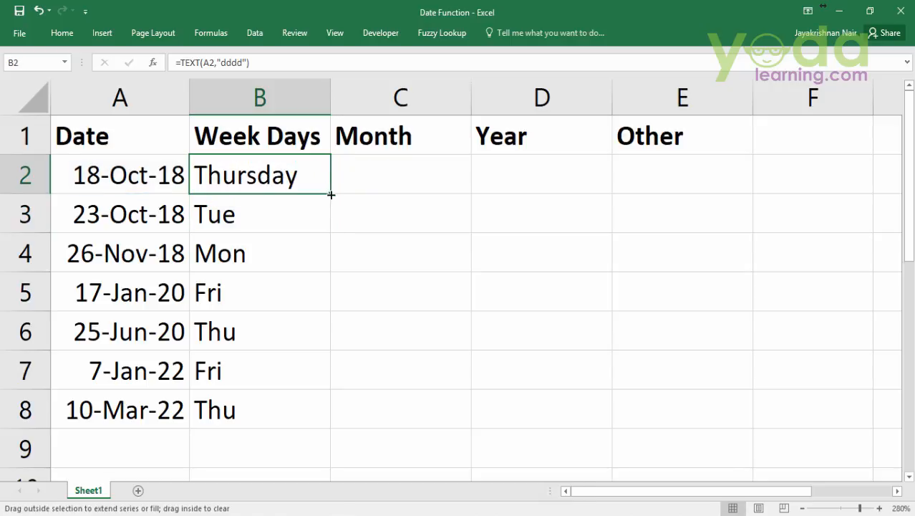
double_click(331, 193)
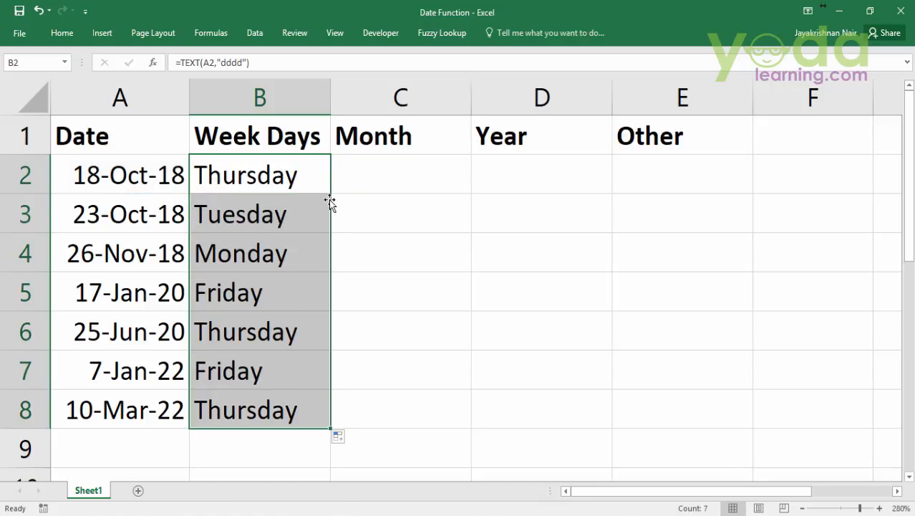
double_click(316, 176)
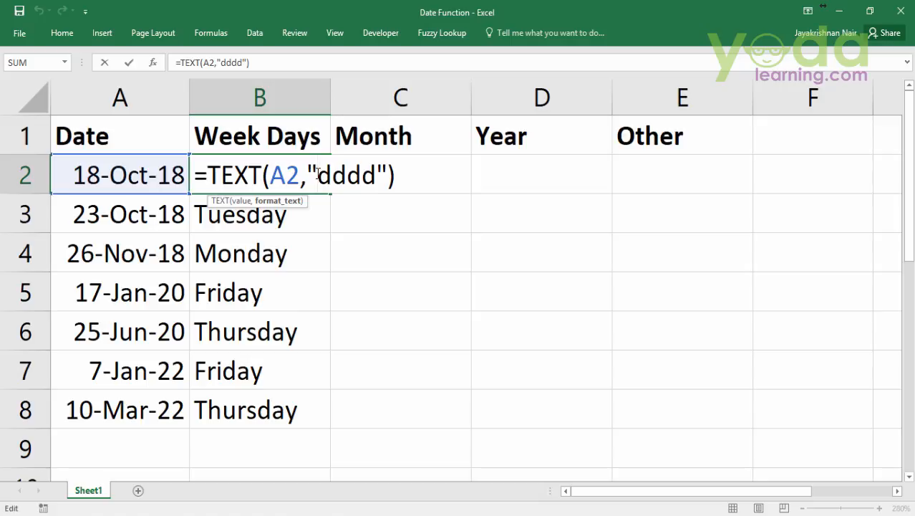
left_click_drag(324, 174, 381, 174)
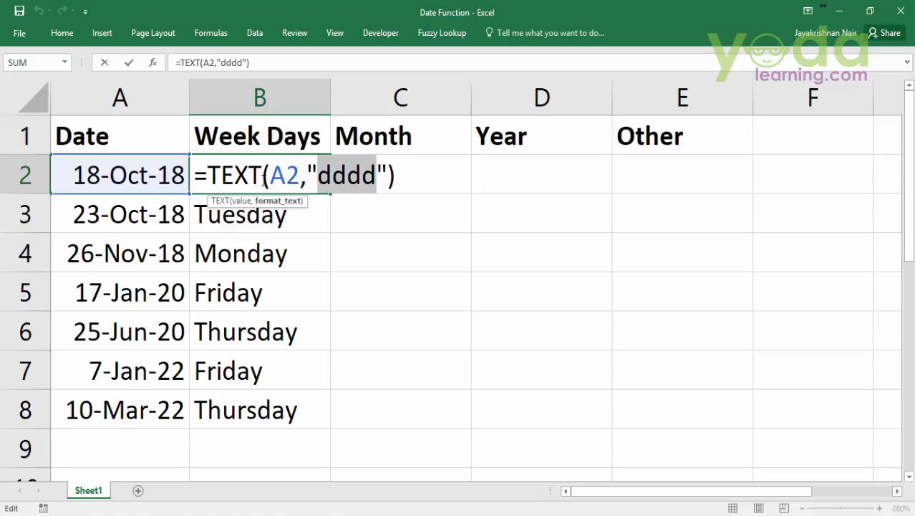
key("Escape")
Enter =TEXT(A2,"m") in cell C2 of the Month column and fill it down through C8
left_click(398, 182)
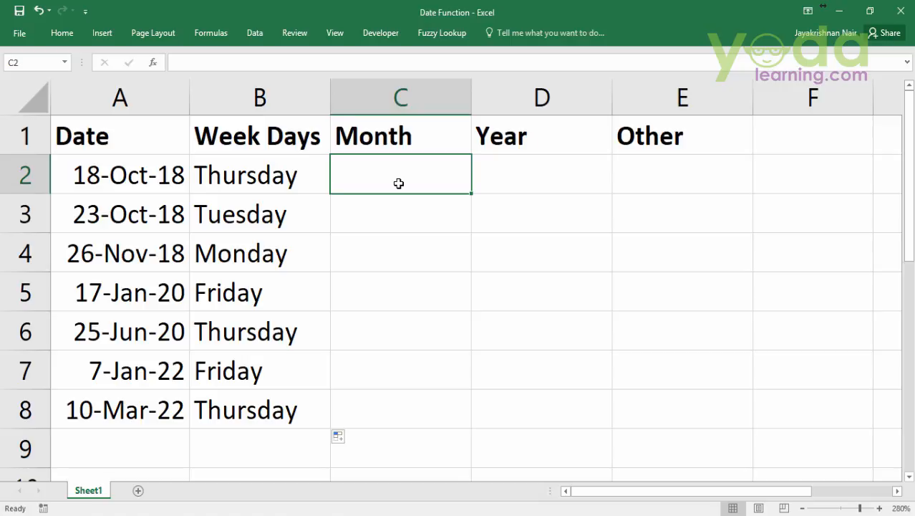
type("=")
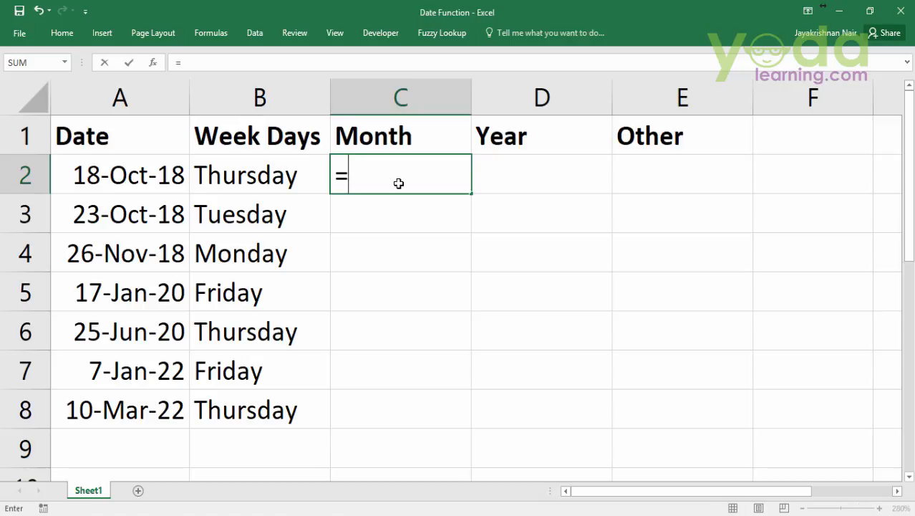
type("text")
key("Tab")
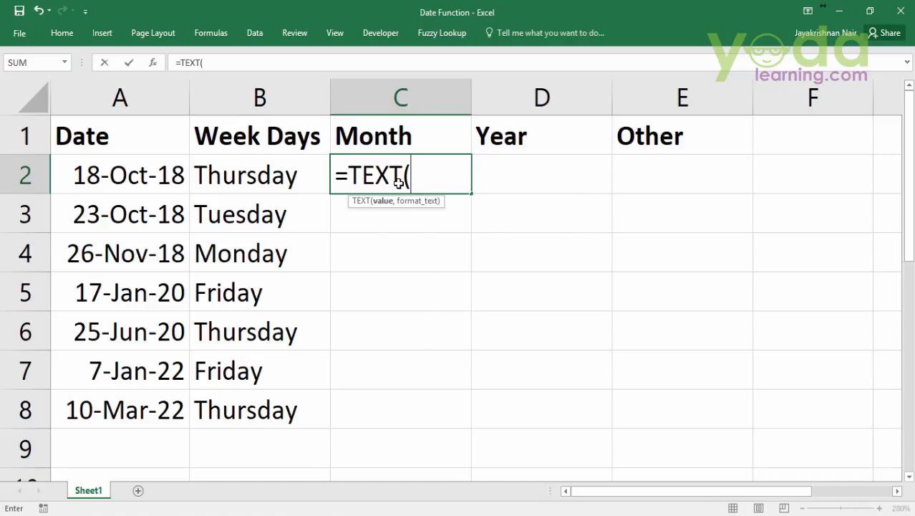
left_click(109, 168)
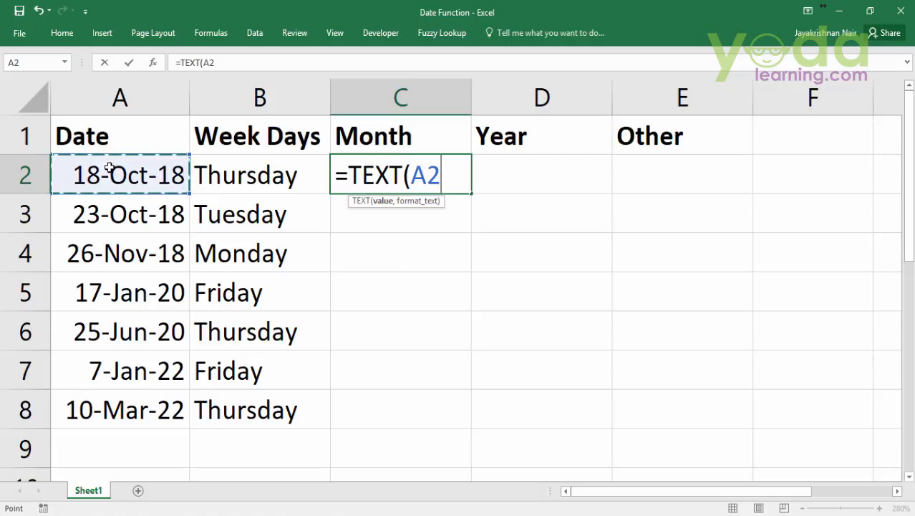
type(",")
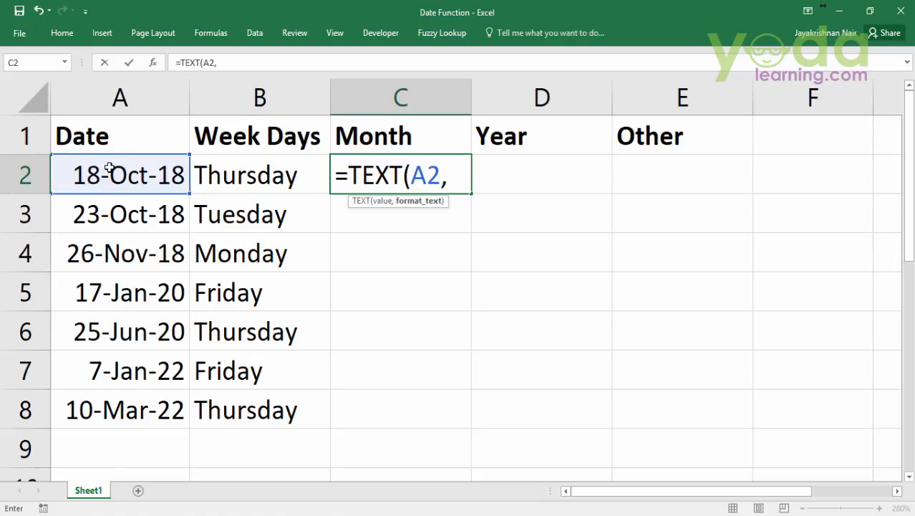
type("\"")
type("m")
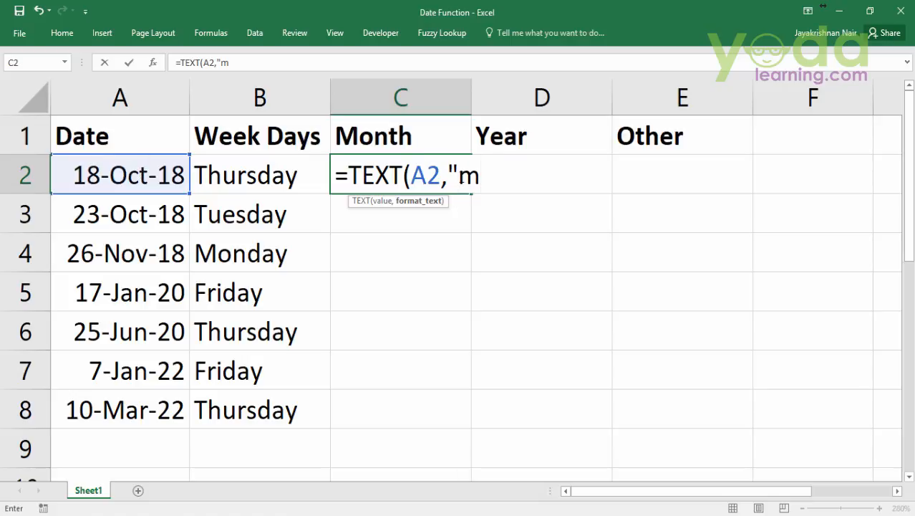
type("\")")
key("Return")
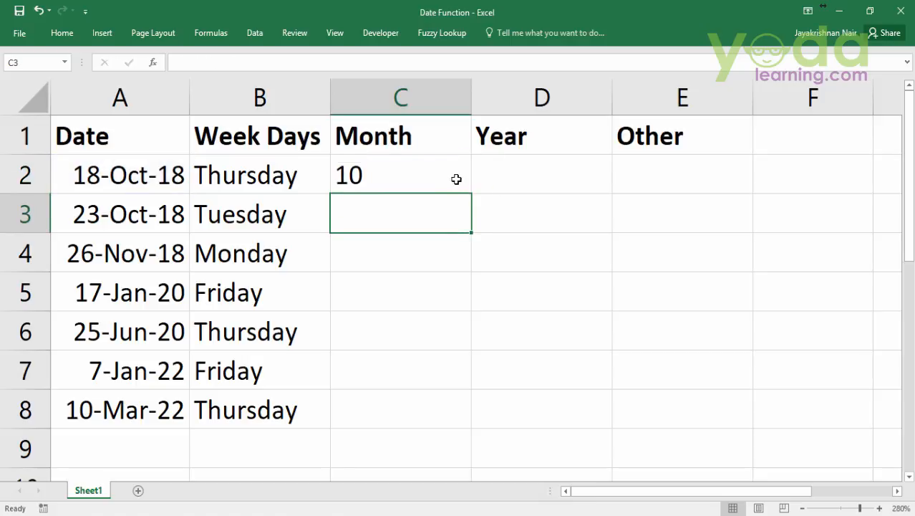
left_click(455, 177)
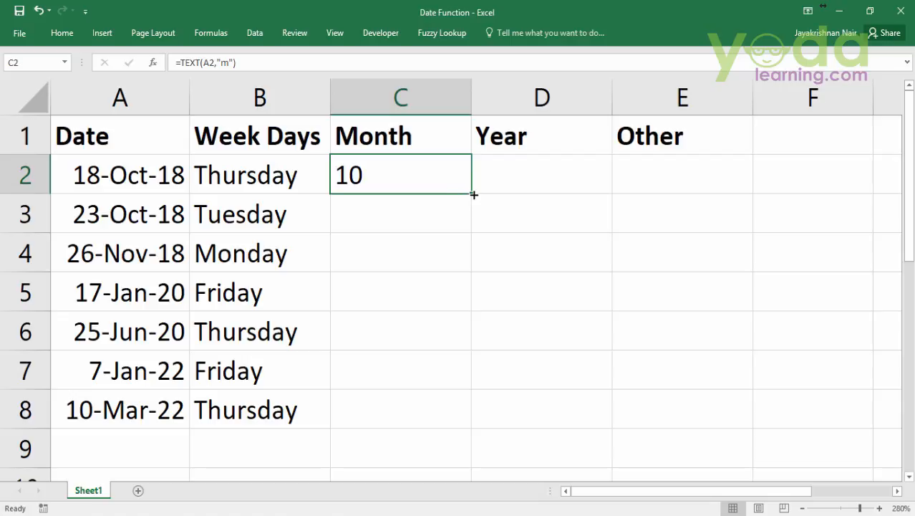
double_click(474, 195)
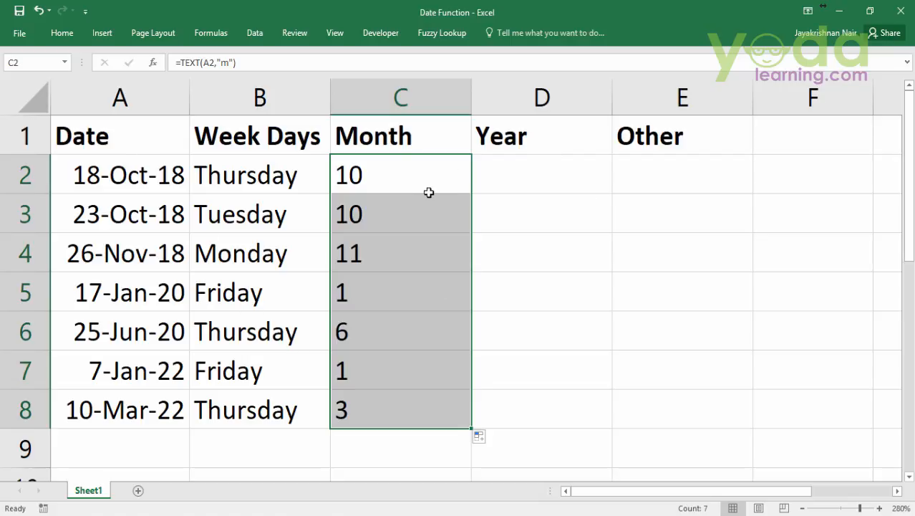
Change the format code in C2's TEXT formula to "mm" and fill the formula down through C8
double_click(433, 168)
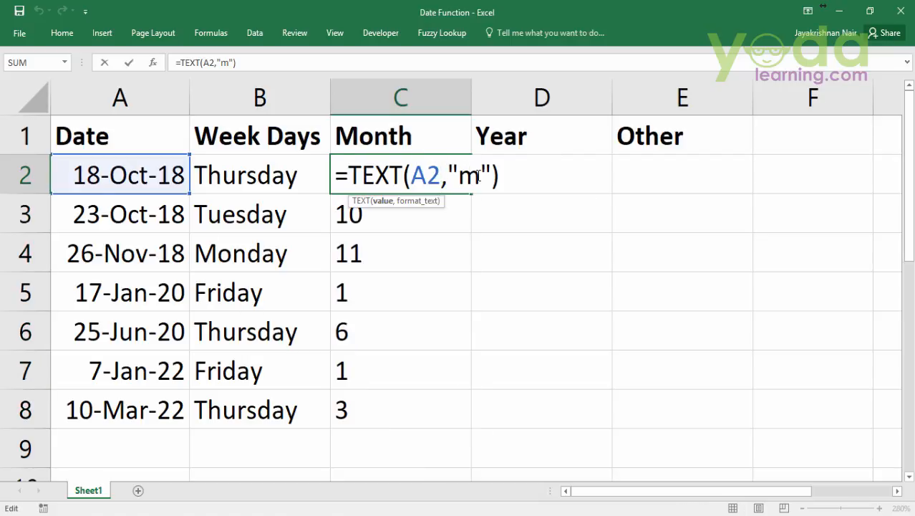
left_click(478, 176)
type("m")
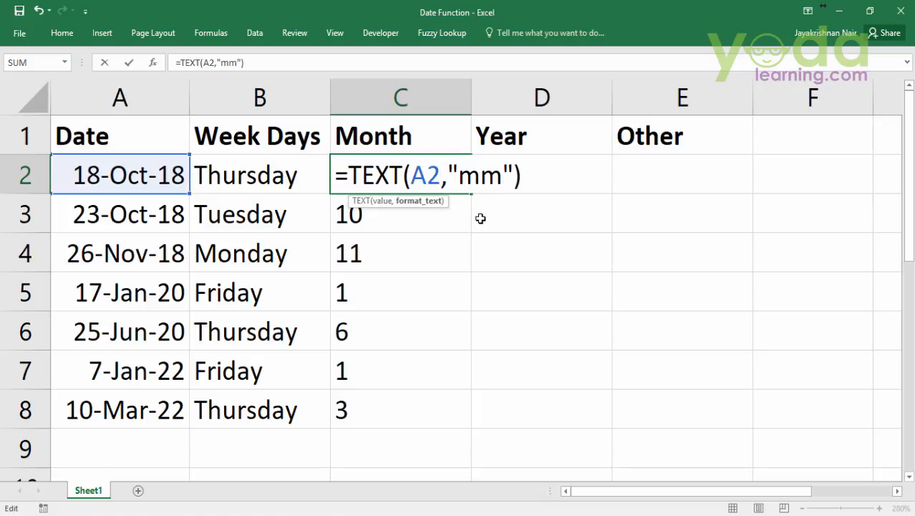
left_click(479, 217)
left_click(457, 180)
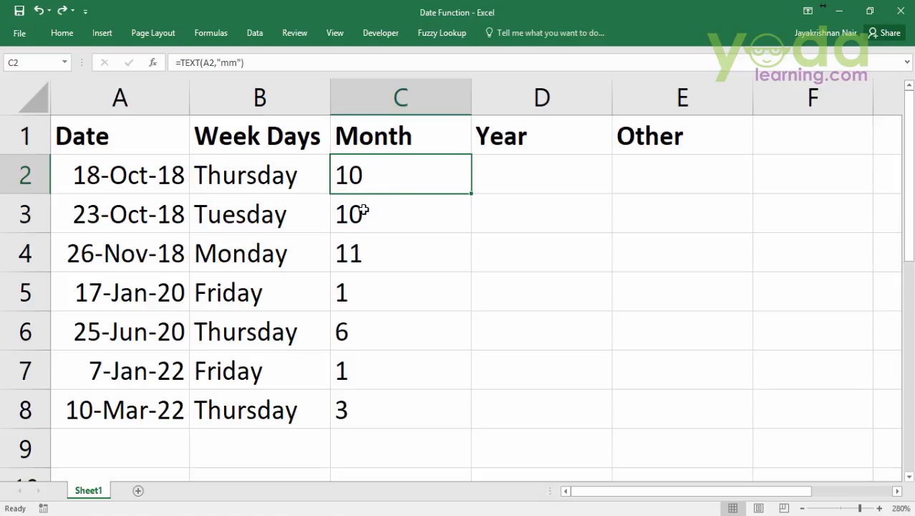
double_click(474, 193)
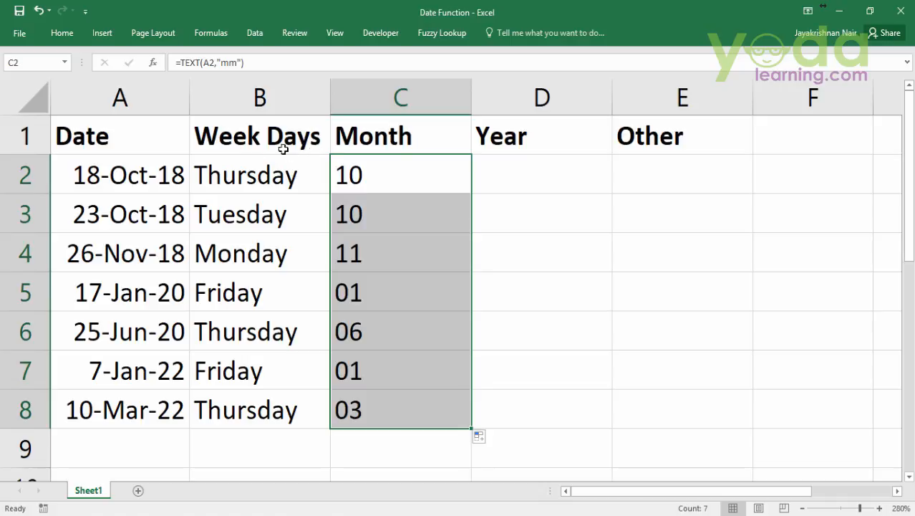
key("shift+Up")
left_click_drag(382, 170, 386, 416)
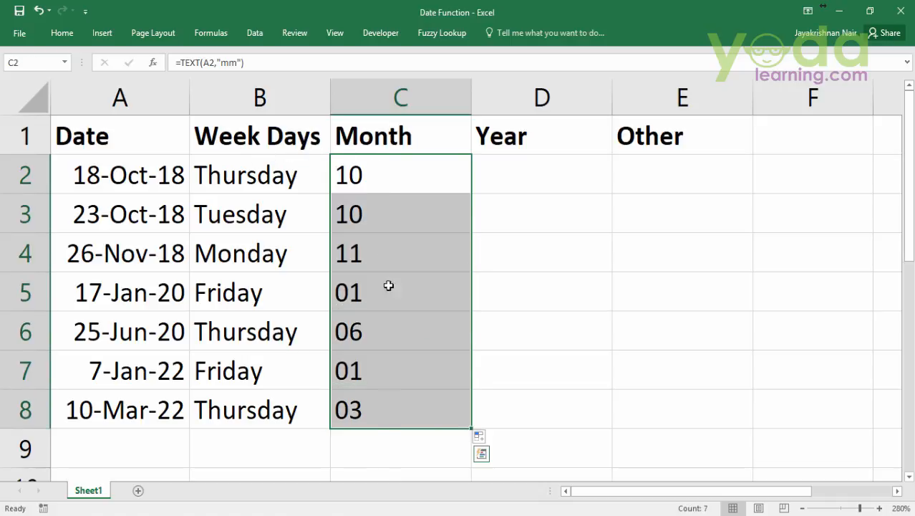
Change the format code in C2's TEXT formula to "mmm" and fill the formula down through C8
double_click(362, 175)
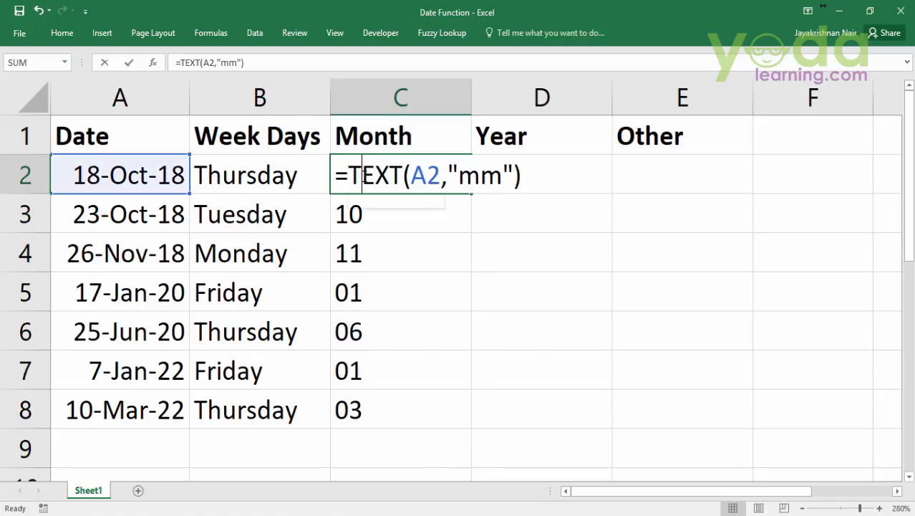
left_click(504, 174)
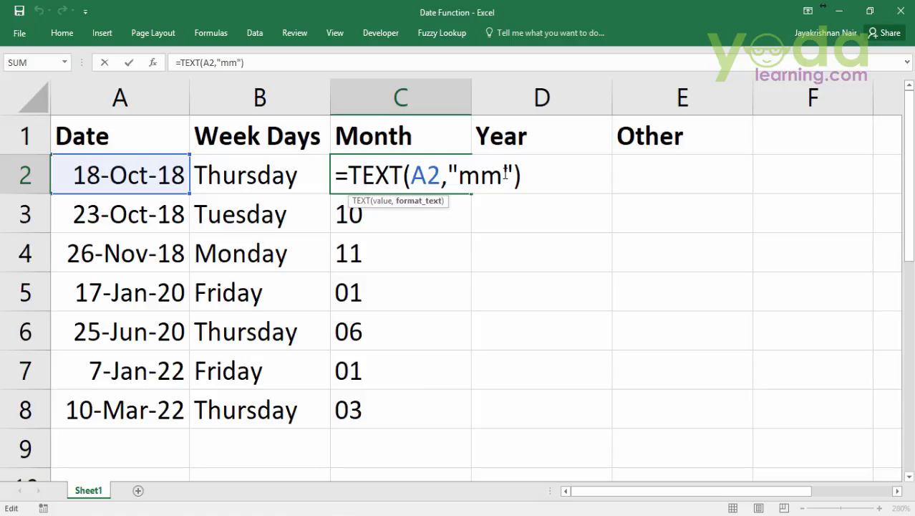
type("m")
key("Return")
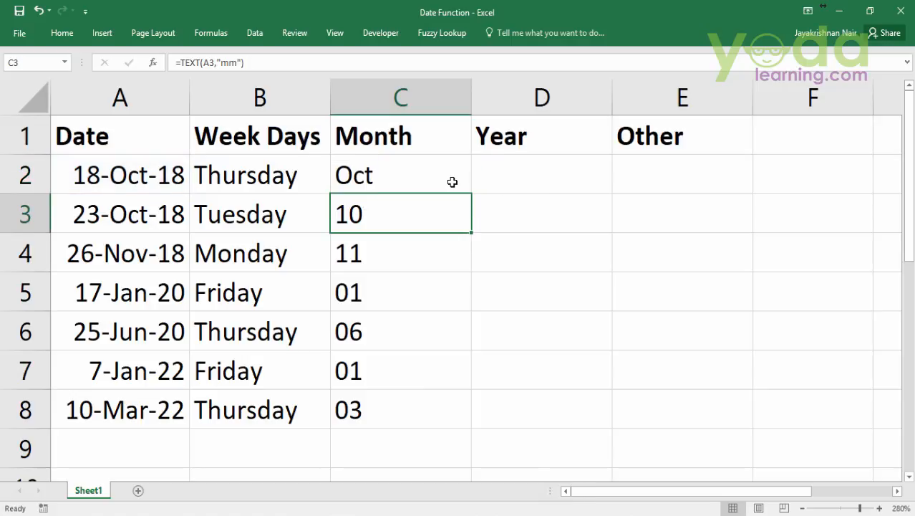
left_click(454, 179)
double_click(471, 194)
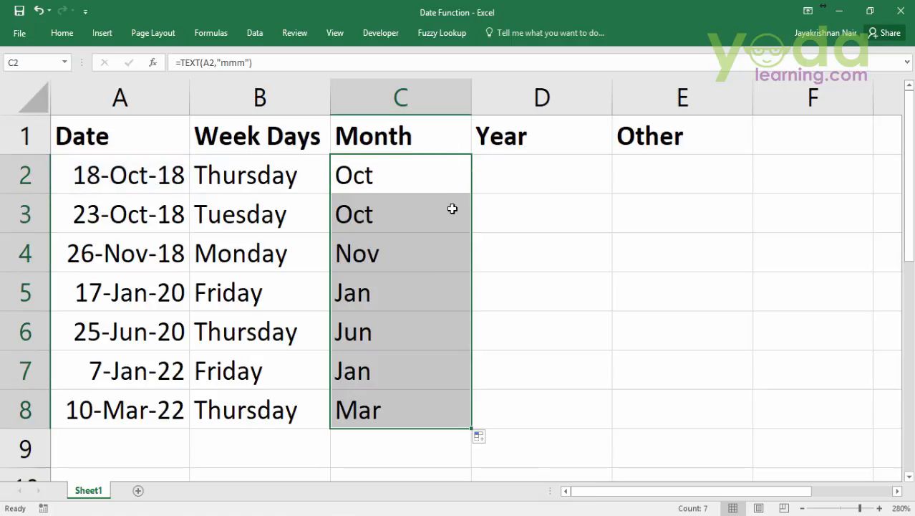
Change the format code in C2's TEXT formula to "mmmm" and fill the formula down through C8
left_click(445, 169)
key("Down")
key("Right")
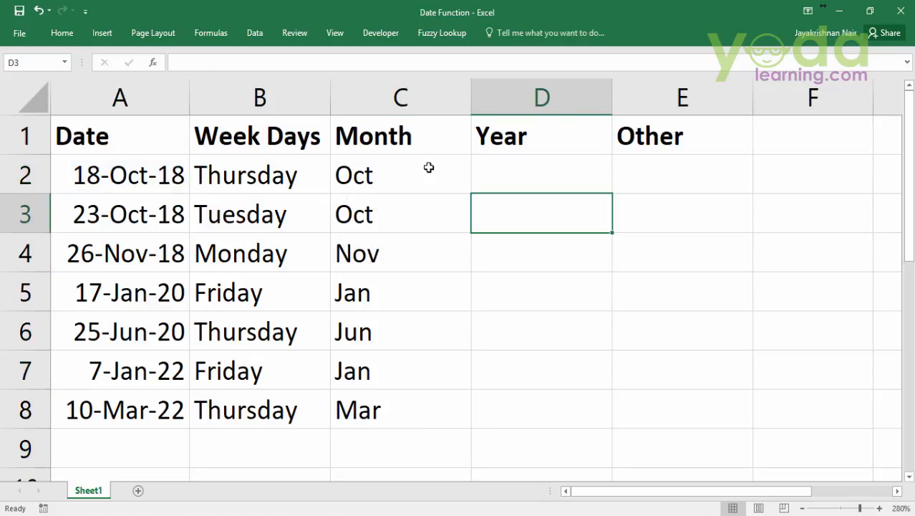
double_click(428, 167)
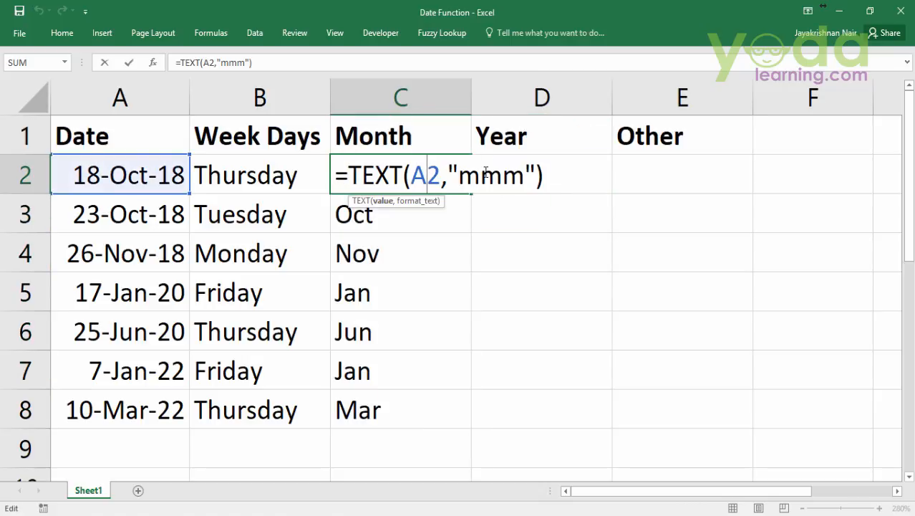
left_click(482, 174)
type("m")
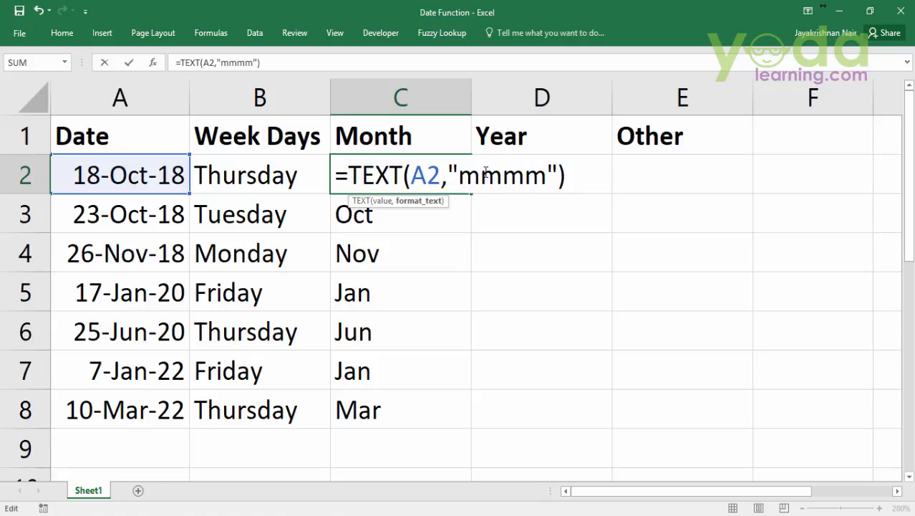
key("Return")
left_click(467, 178)
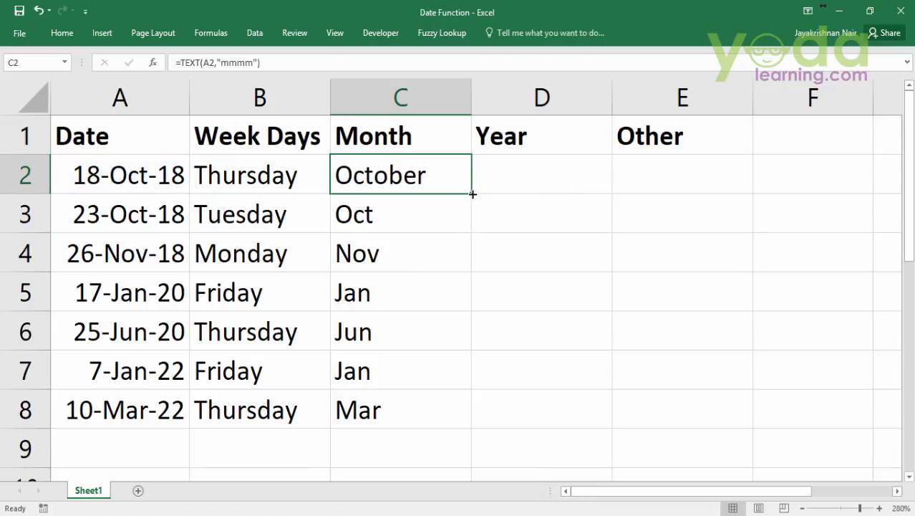
double_click(473, 193)
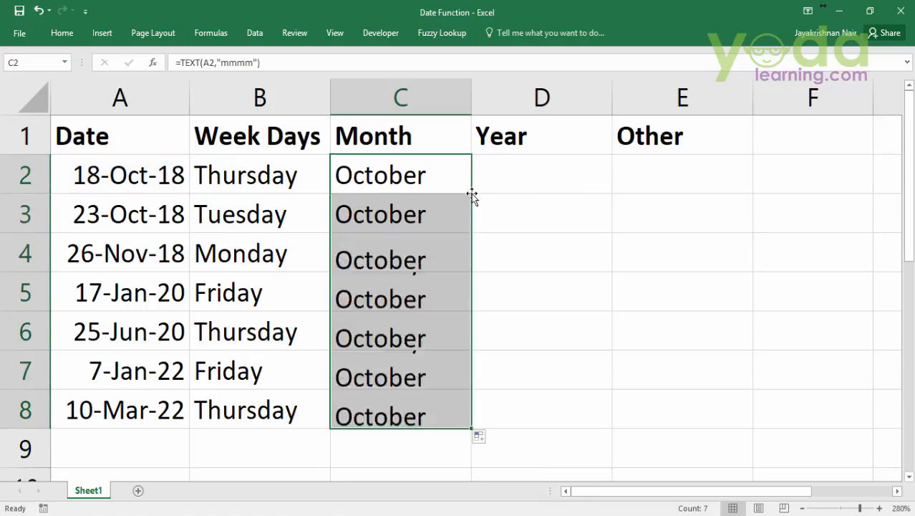
Enter =TEXT(A2,"y") in cell D2 of the Year column and fill it down through D8
left_click(579, 175)
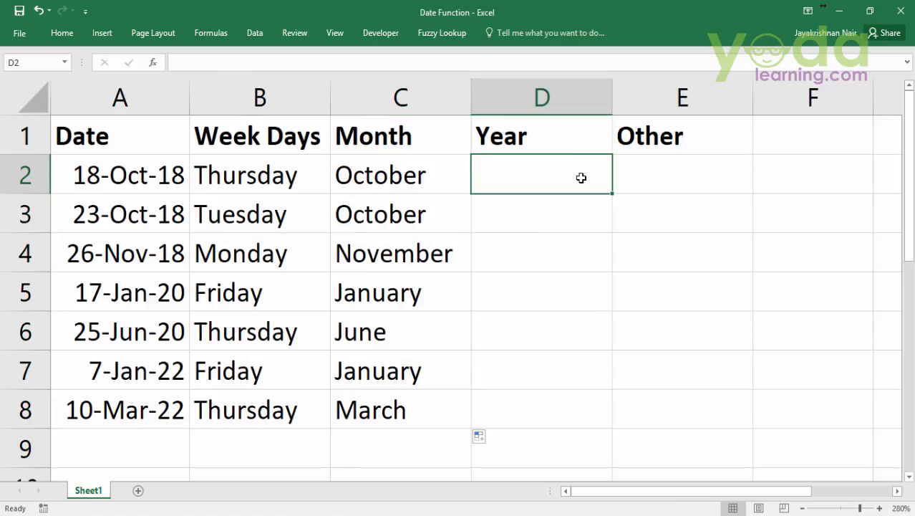
type("=")
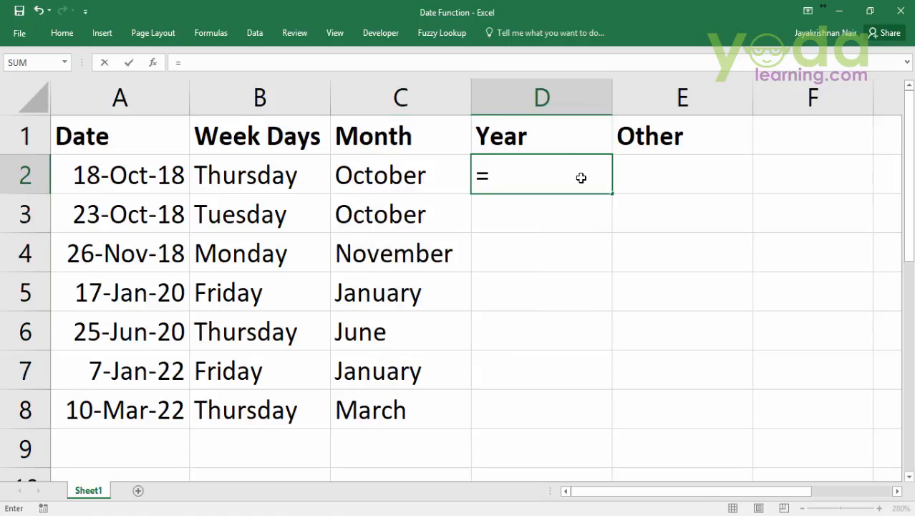
type("twe")
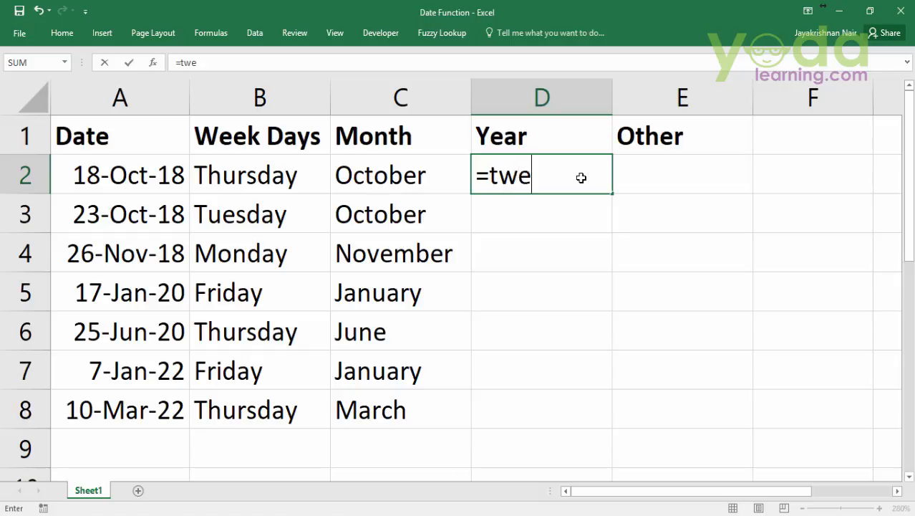
key("BackSpace")
key("BackSpace")
type("e")
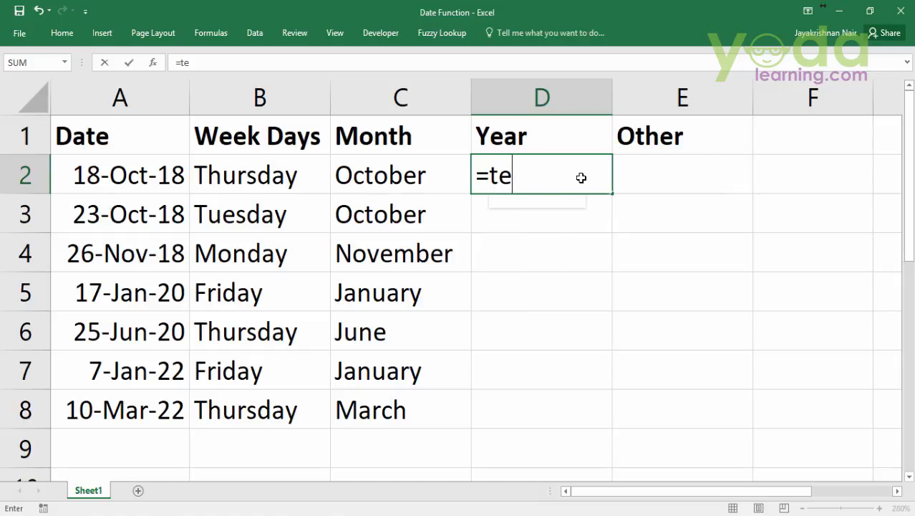
key("Tab")
left_click(153, 174)
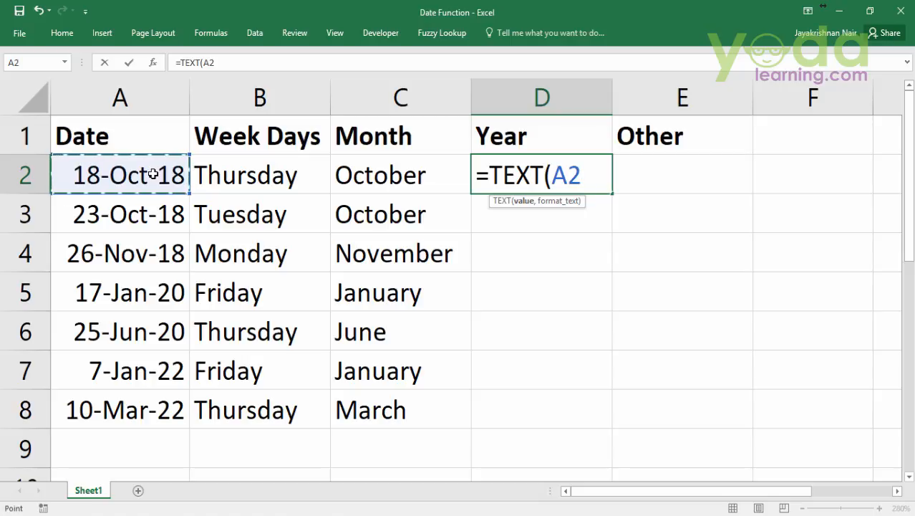
type(",")
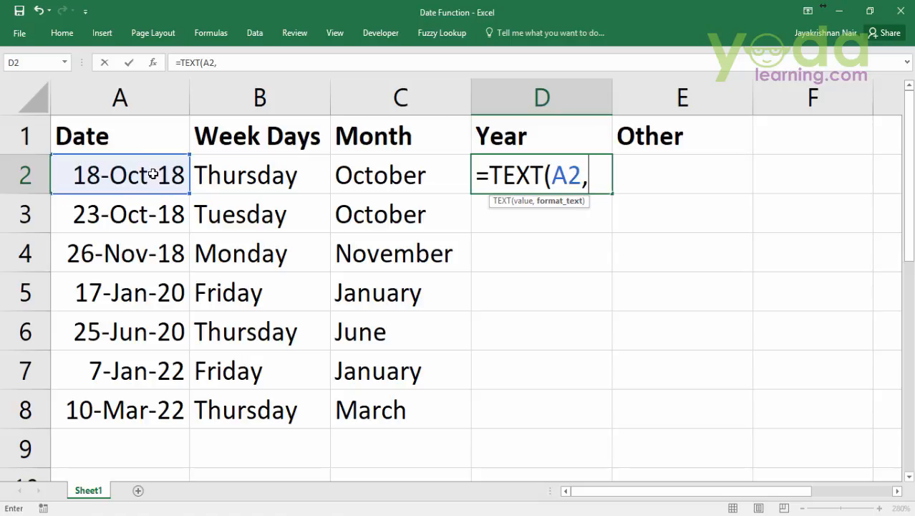
type("\"y")
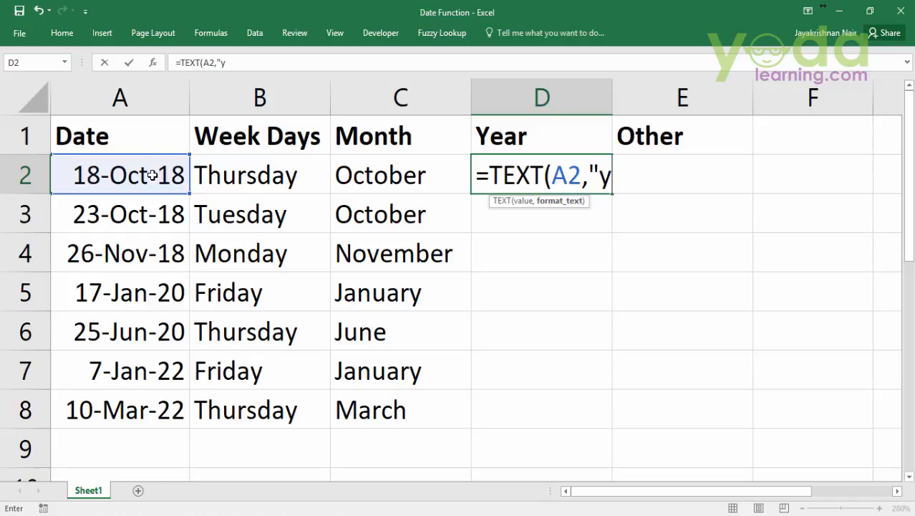
type("\")")
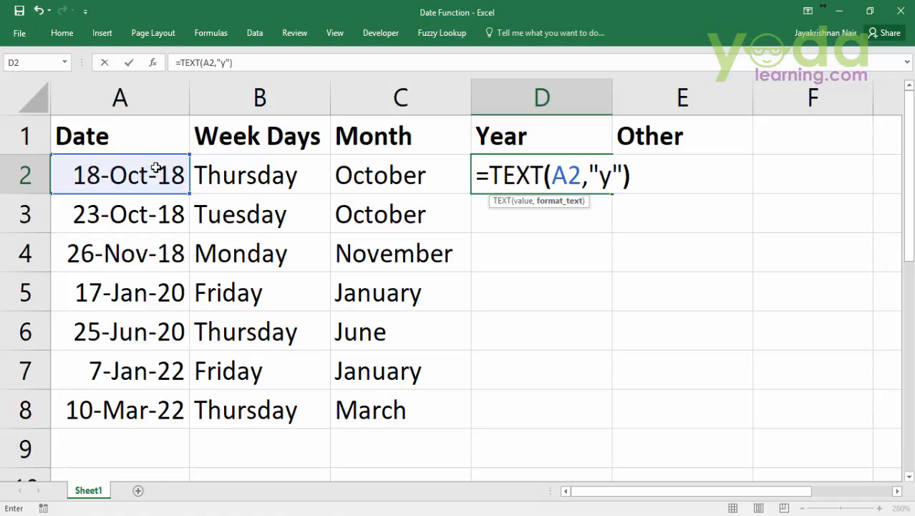
key("Return")
left_click(599, 185)
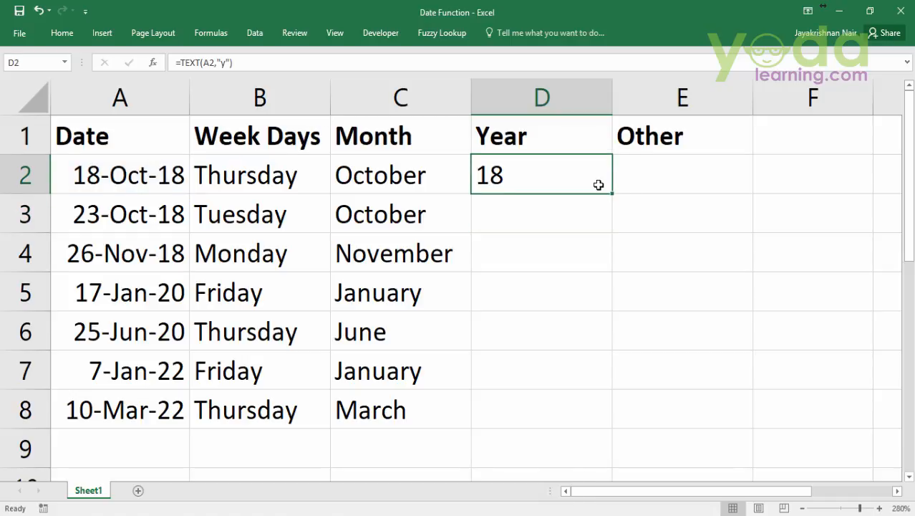
double_click(613, 195)
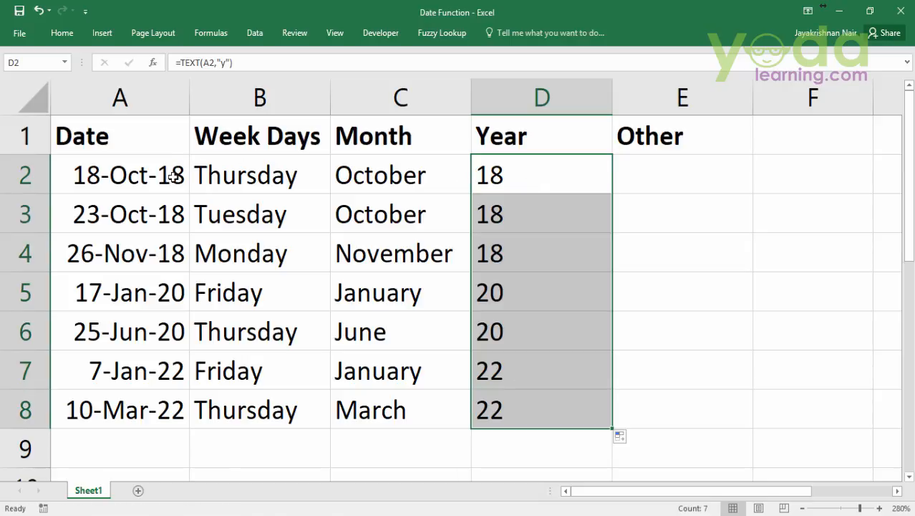
Change the format code in D2's TEXT formula to "yy" and fill the formula down through D8
double_click(568, 183)
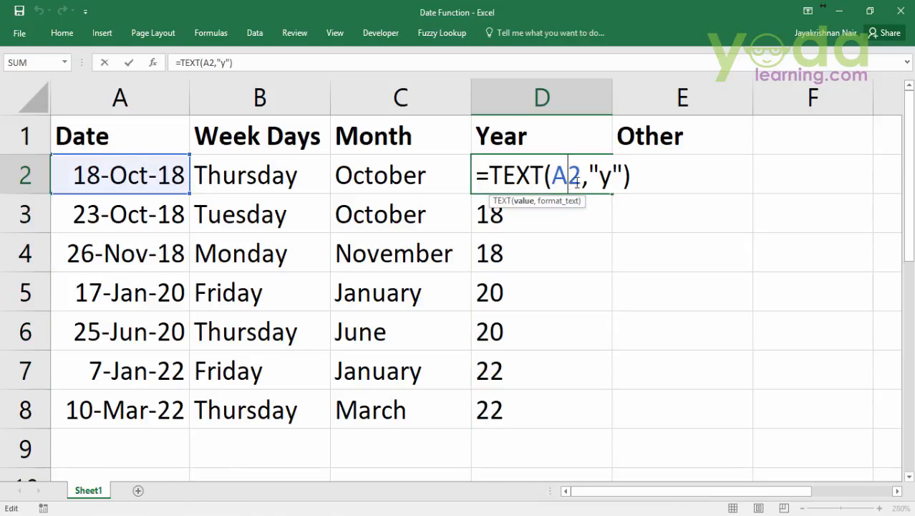
left_click(603, 176)
type("y")
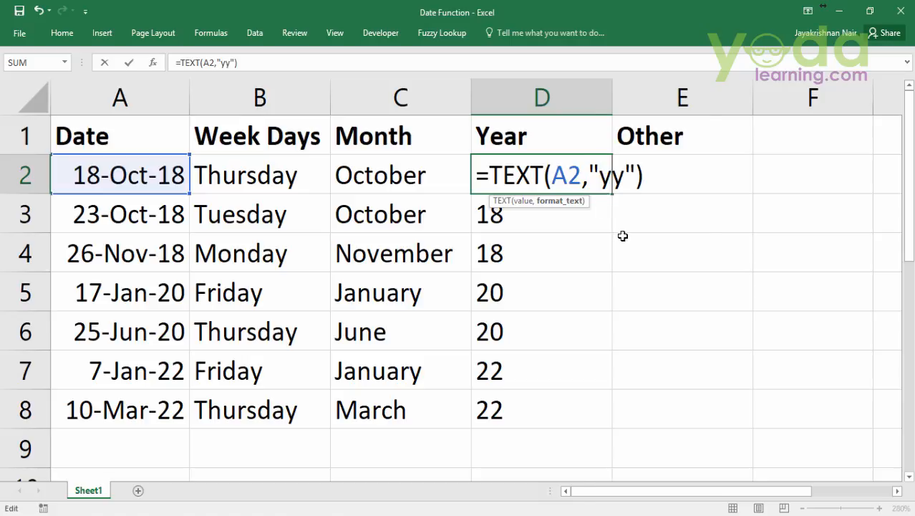
key("Return")
left_click(603, 191)
double_click(614, 194)
Change the format code in D2's TEXT formula to "yyy" and fill the formula down through D8
left_click(584, 176)
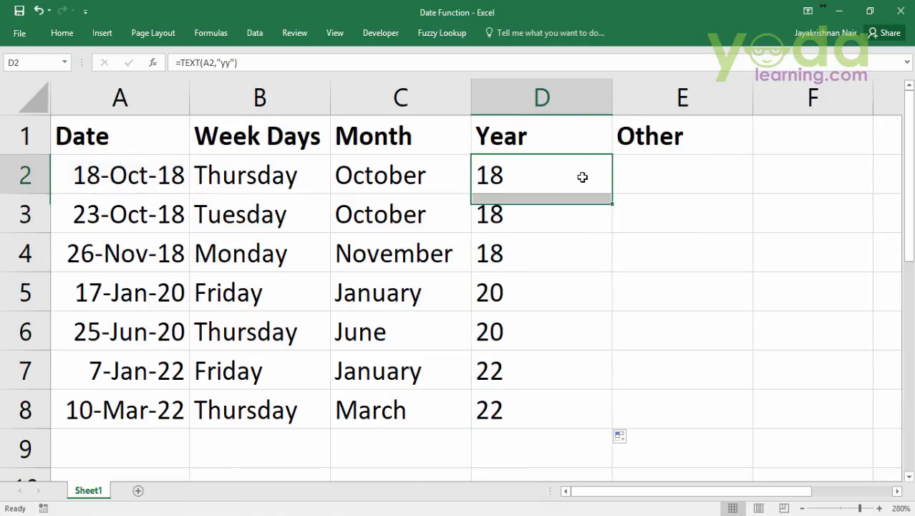
double_click(585, 176)
left_click(606, 179)
type("y")
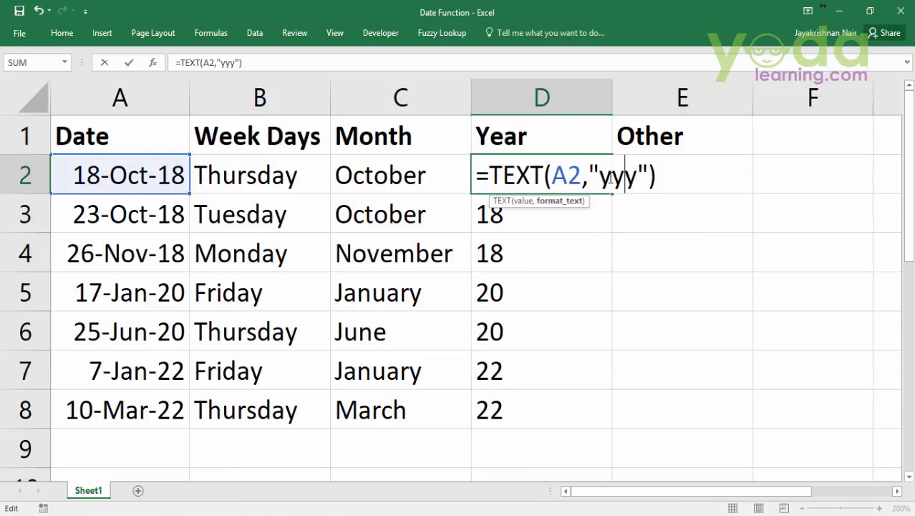
left_click(637, 217)
left_click(584, 173)
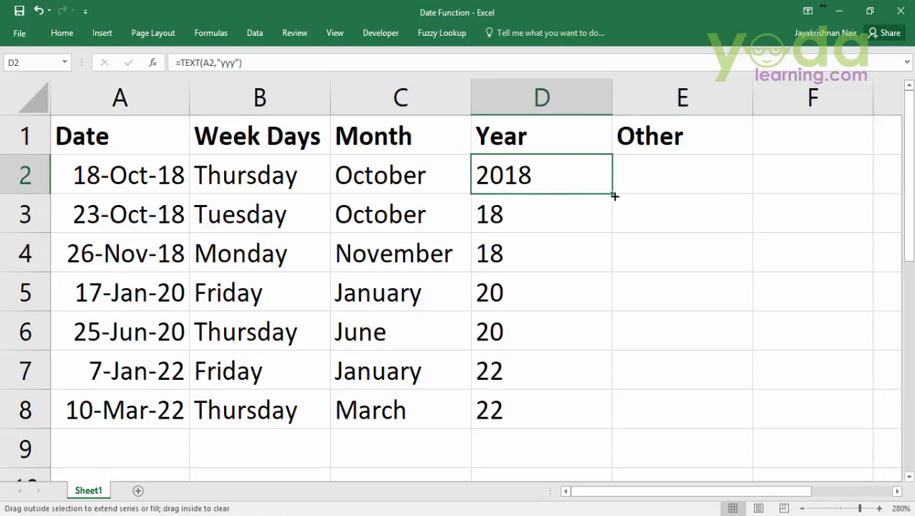
double_click(614, 195)
Change the format code in D2's TEXT formula to "yyyy" and fill the formula down through D8
left_click(590, 182)
double_click(606, 181)
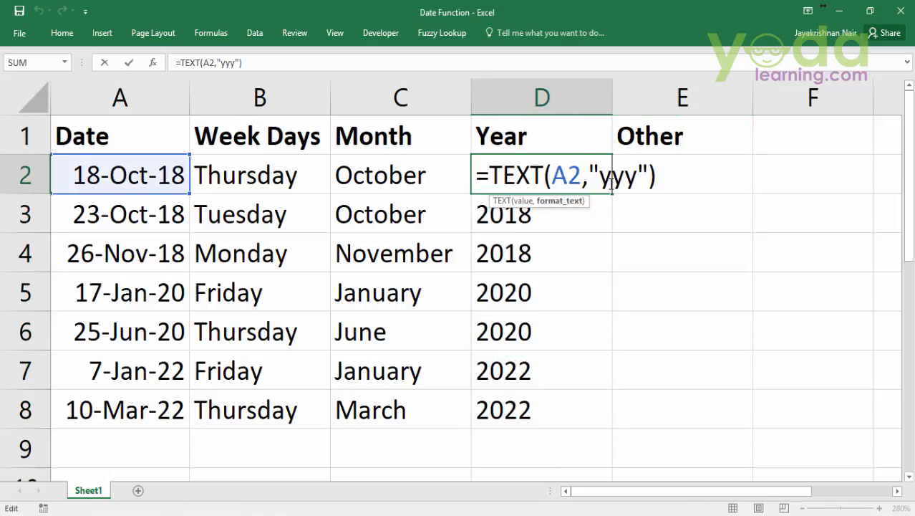
type("y")
key("ctrl+Return")
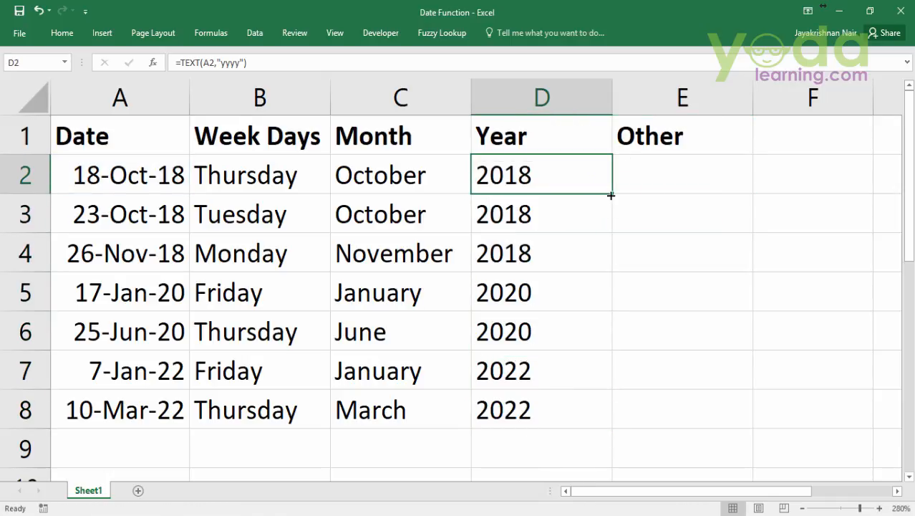
double_click(613, 194)
Shorten the format code in D2's TEXT formula to "yy" and fill the formula down through D8
left_click(590, 174)
double_click(606, 181)
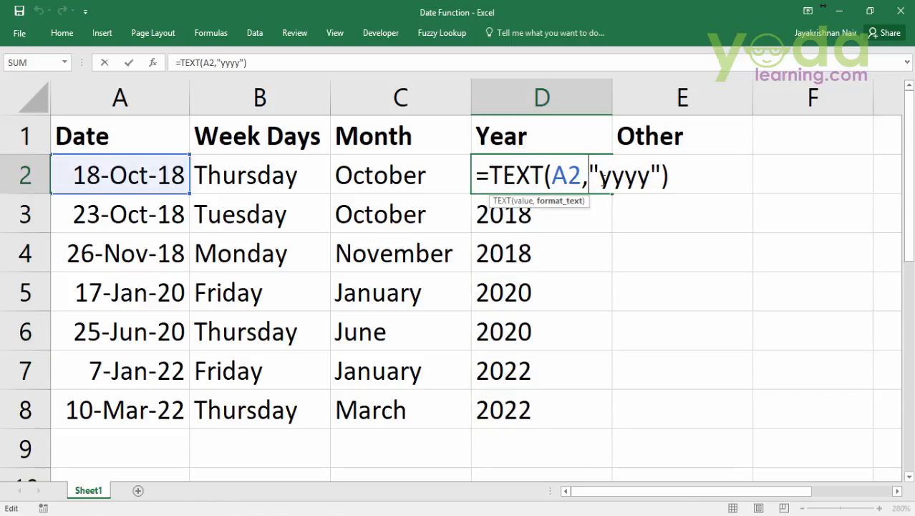
left_click_drag(619, 181, 623, 182)
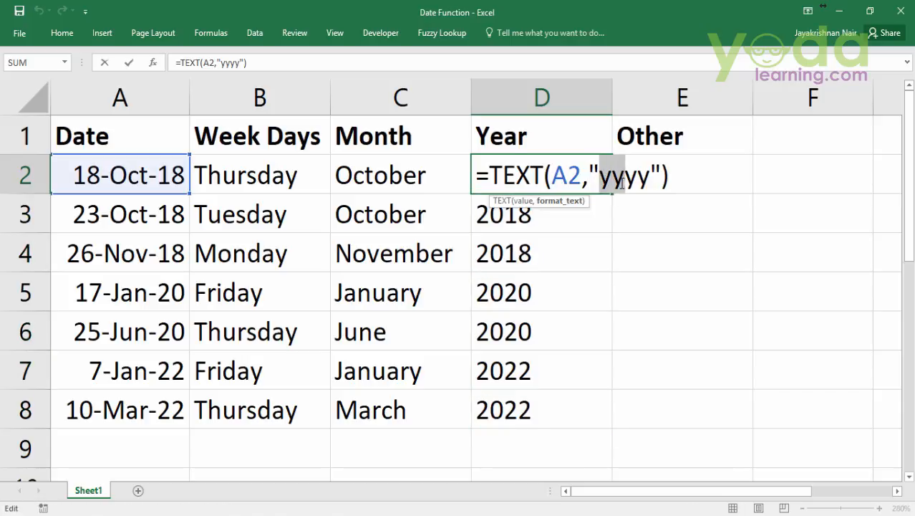
key("BackSpace")
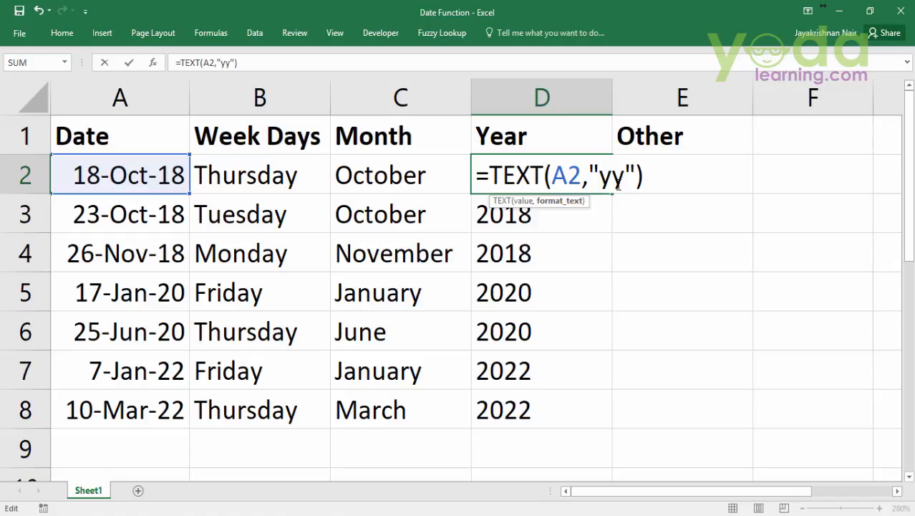
key("Return")
left_click(588, 179)
double_click(614, 193)
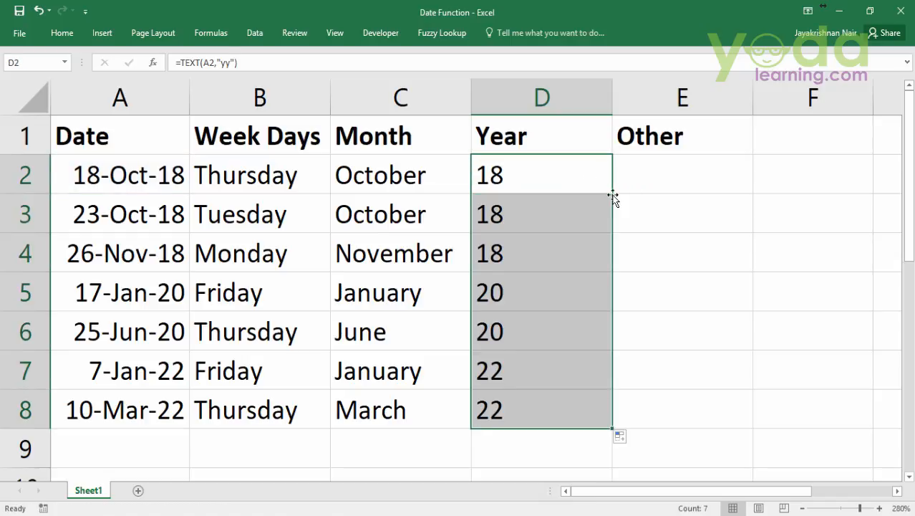
Enter =TEXT(A2,"mmm-yy") in cell E2 of the Other column and fill it down through E8
left_click_drag(714, 177, 712, 419)
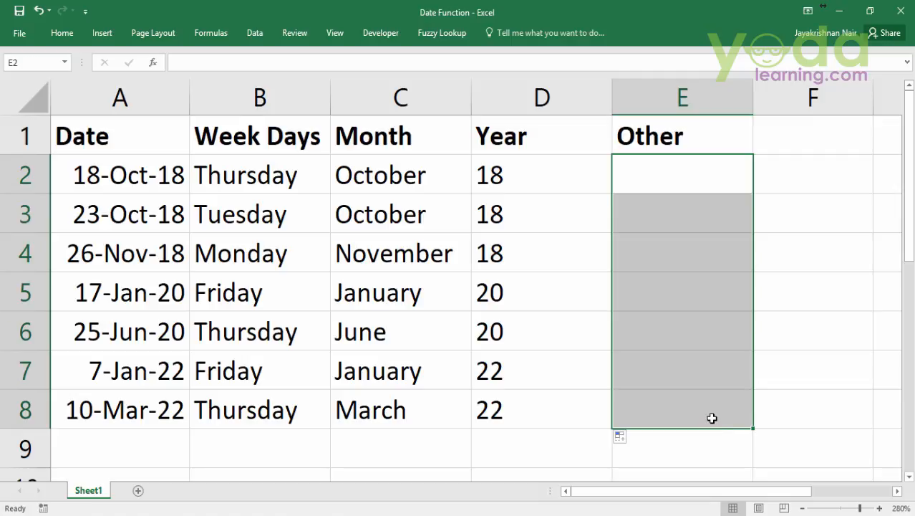
left_click(680, 190)
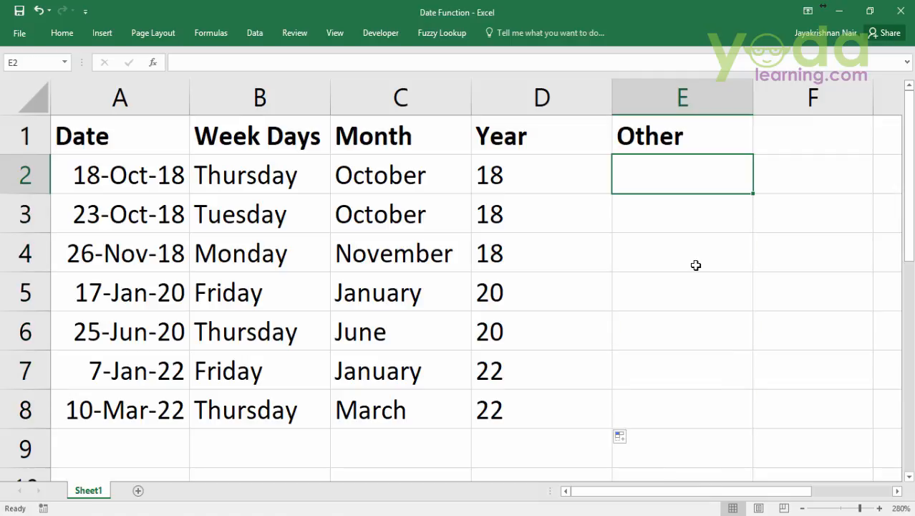
type("=")
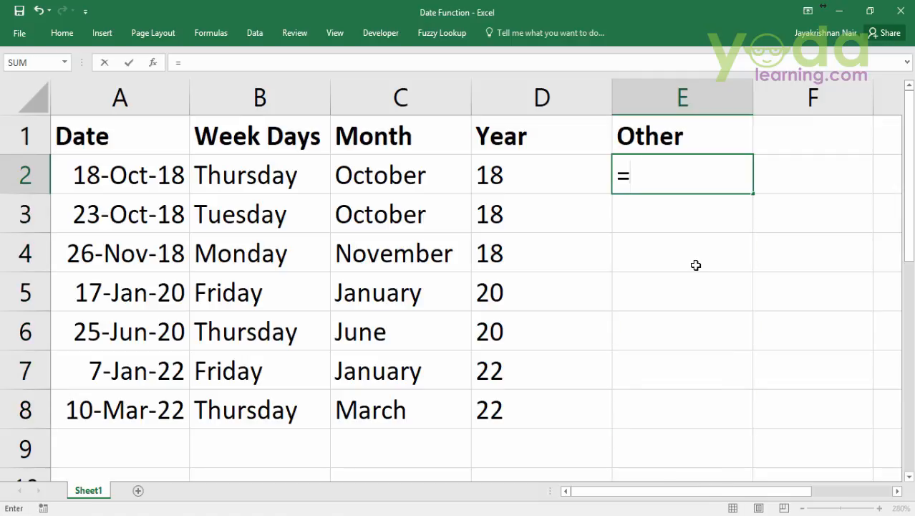
type("tex")
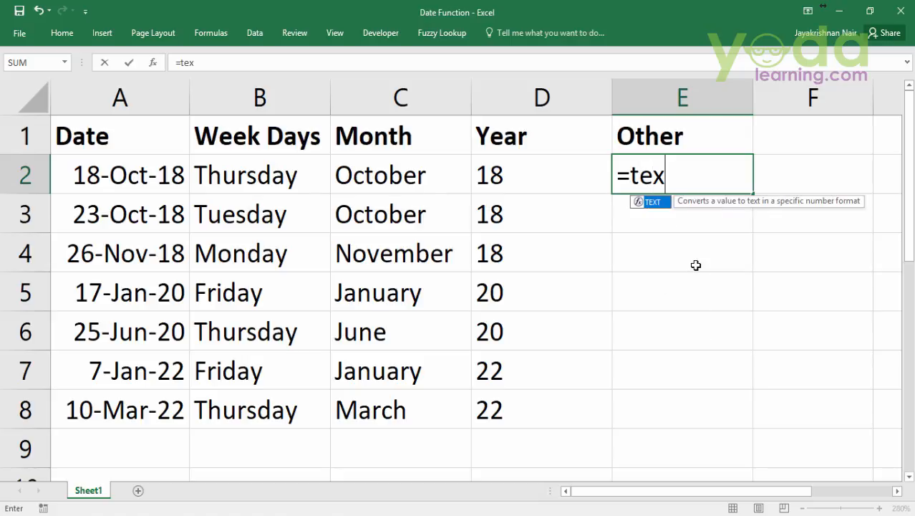
key("Tab")
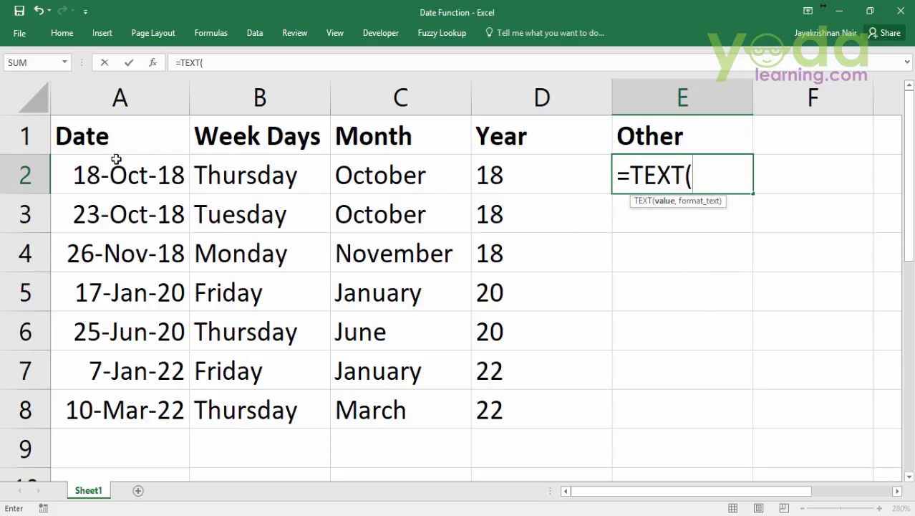
left_click(116, 180)
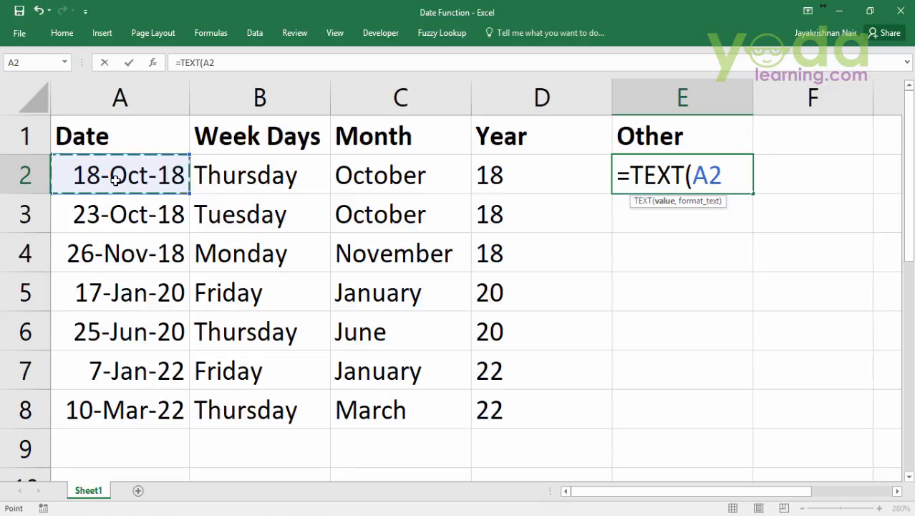
type(",")
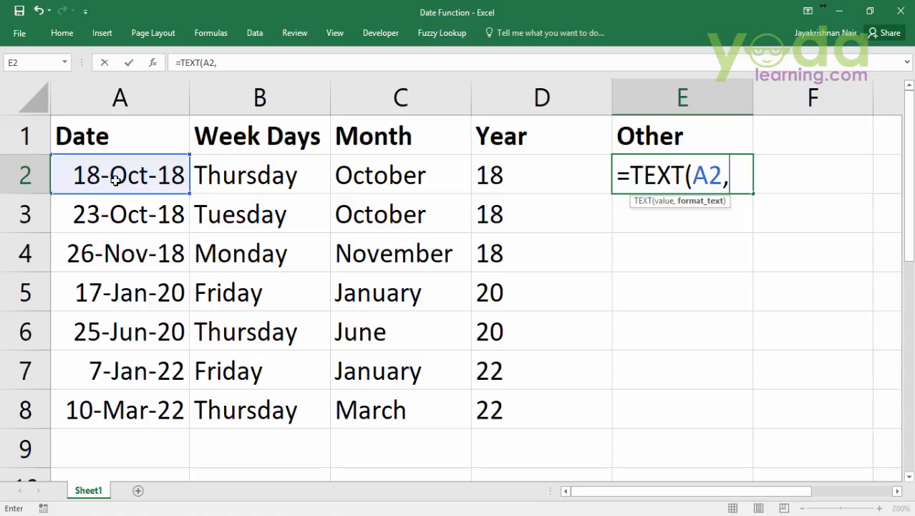
type("\"")
type("mmm")
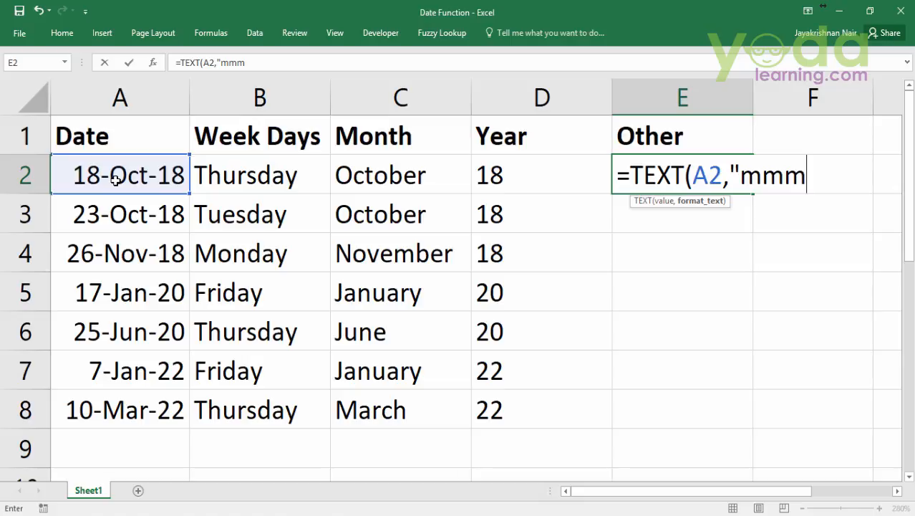
type("-")
type("yy")
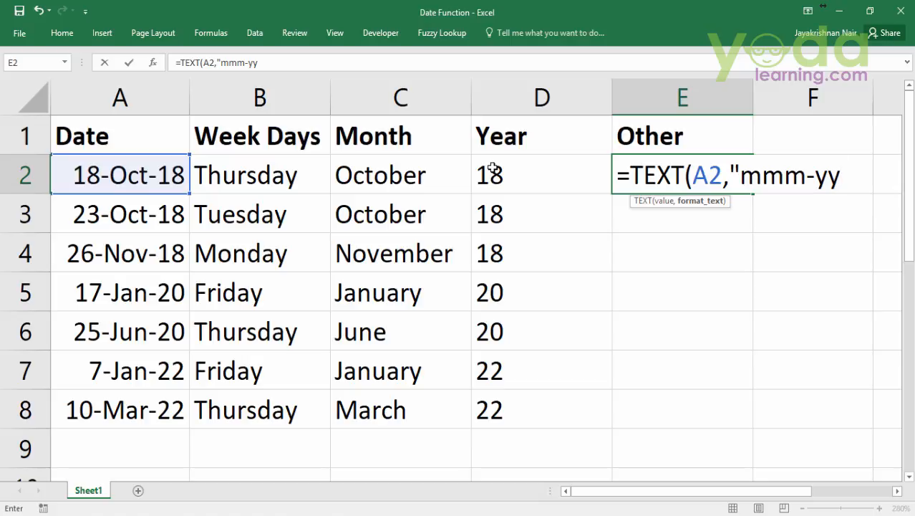
type("\")")
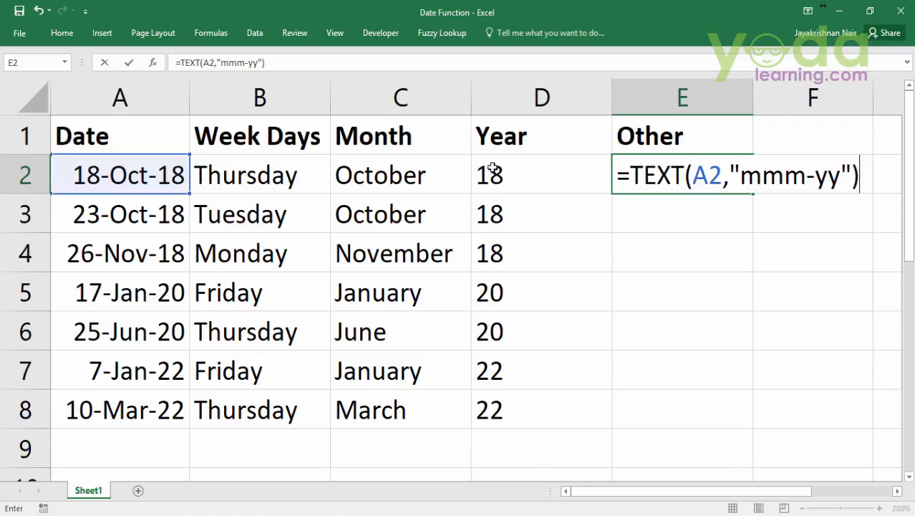
key("Return")
left_click(680, 160)
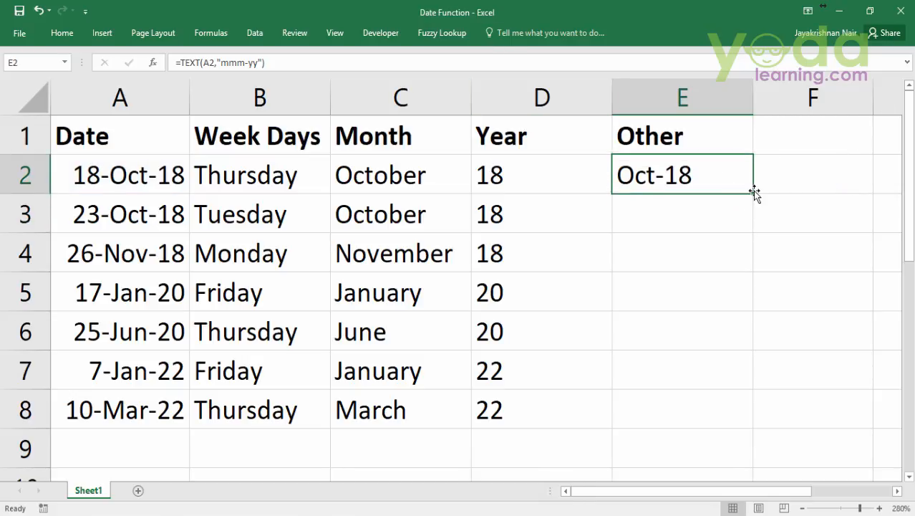
double_click(755, 191)
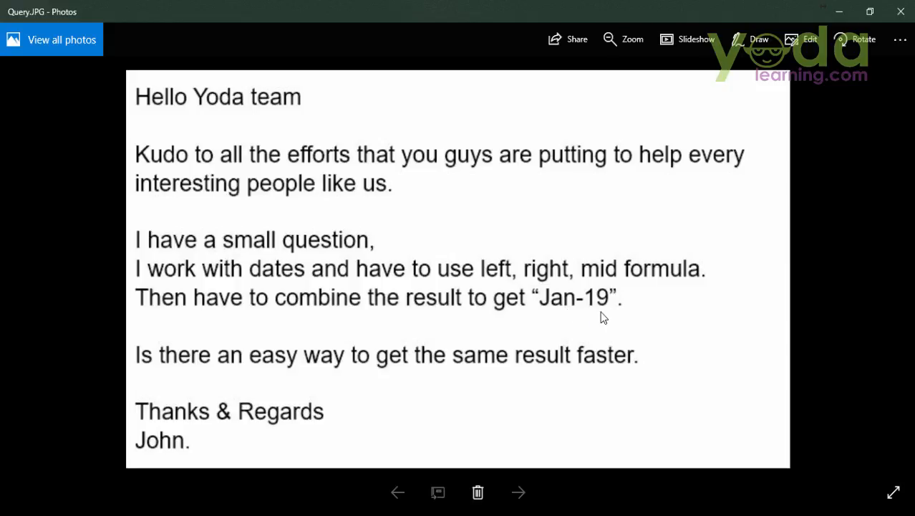
Minimize the Query.JPG image in Photos to return to the Excel worksheet and select the date in A2
left_click(850, 10)
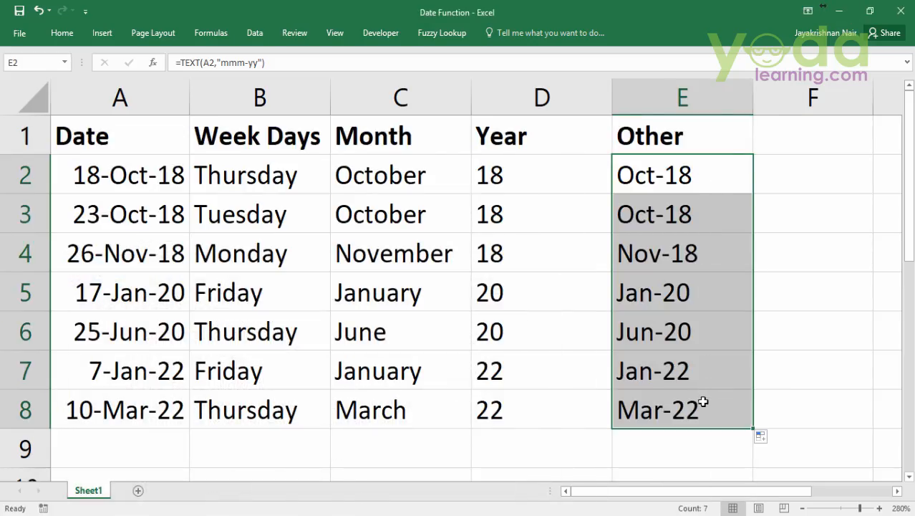
left_click(139, 184)
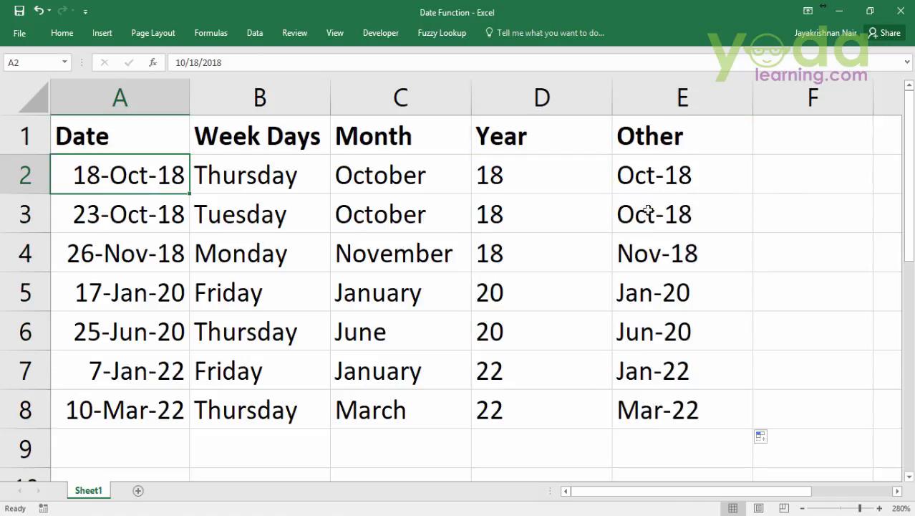
Change the date in cell A2 to 11/10/2019
double_click(171, 177)
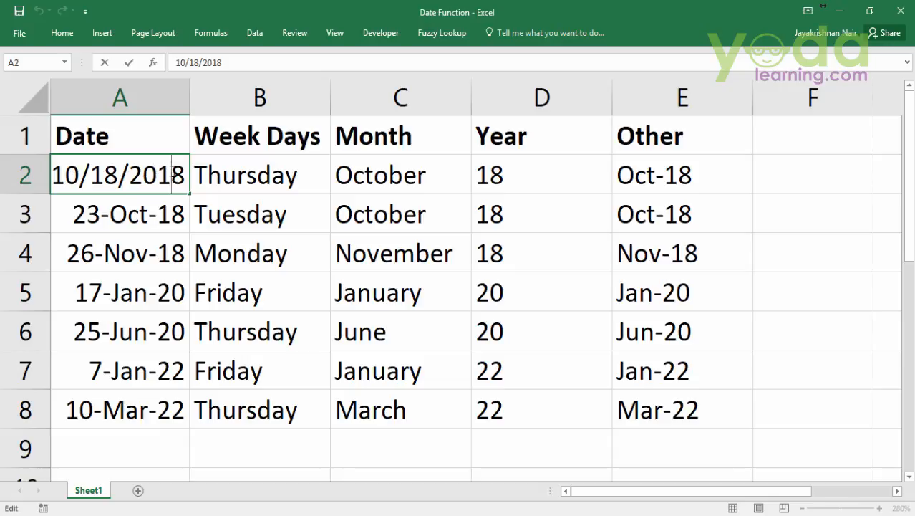
left_click_drag(172, 176, 213, 181)
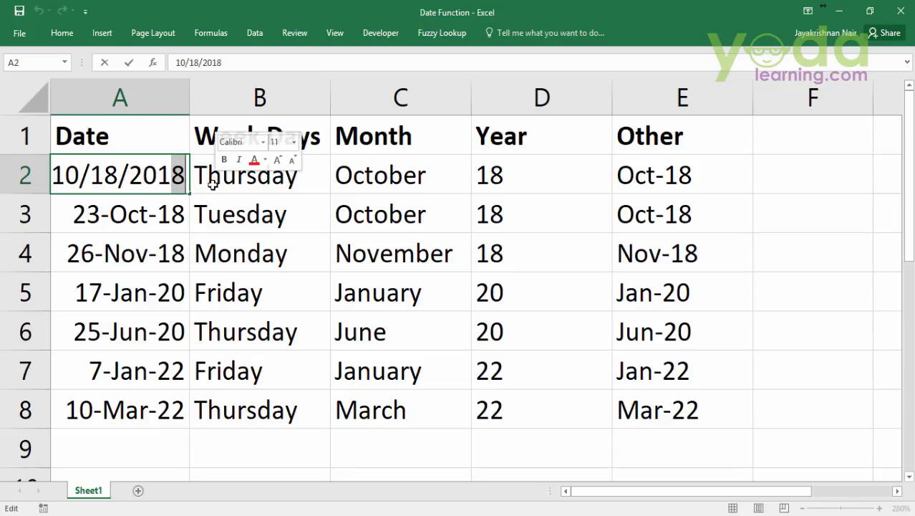
type("9")
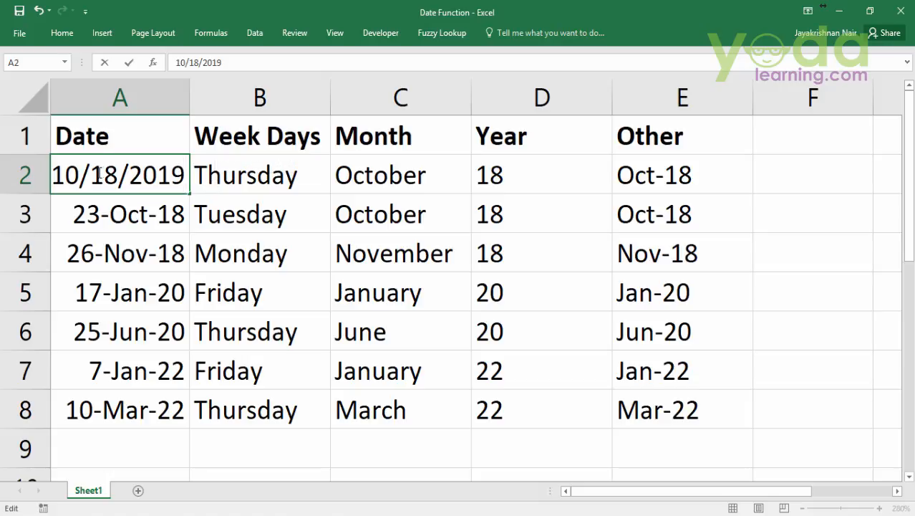
left_click_drag(83, 175, 52, 175)
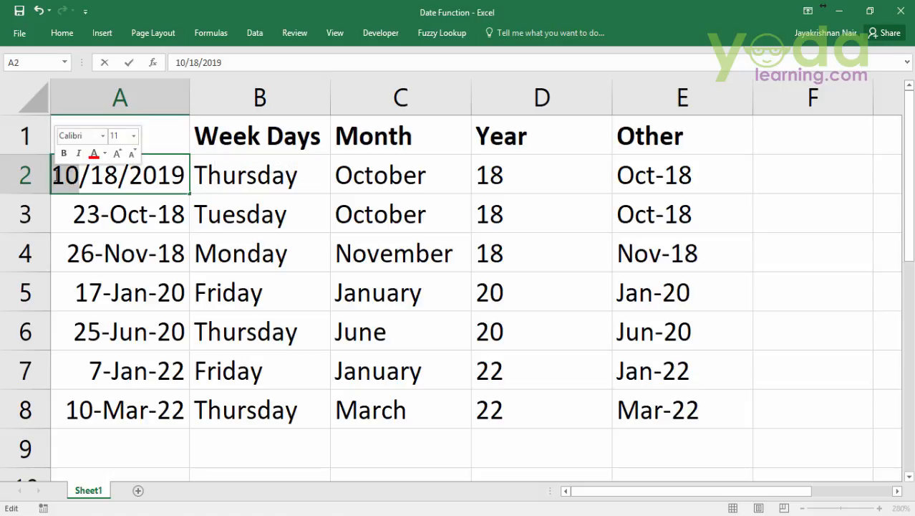
type("11")
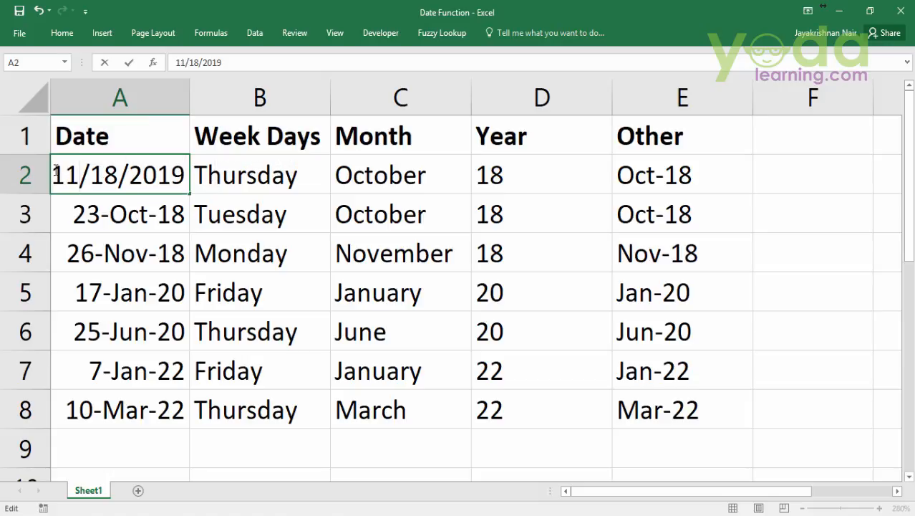
key("Right")
left_click_drag(89, 176, 119, 176)
type("10")
key("Return")
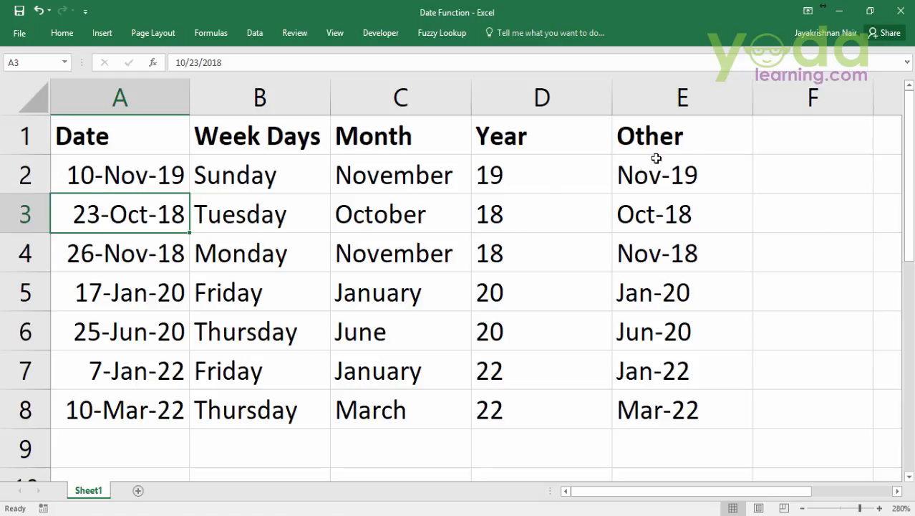
left_click(692, 174)
double_click(691, 174)
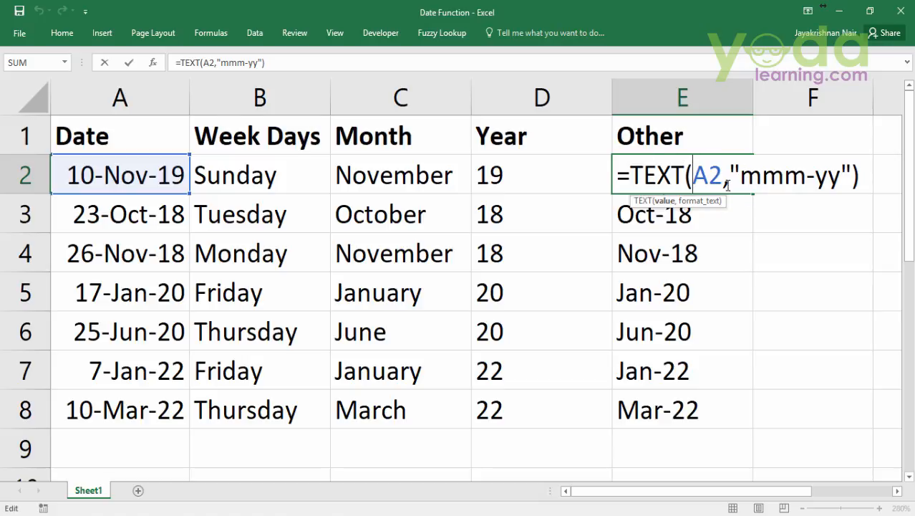
left_click(729, 210)
key("Escape")
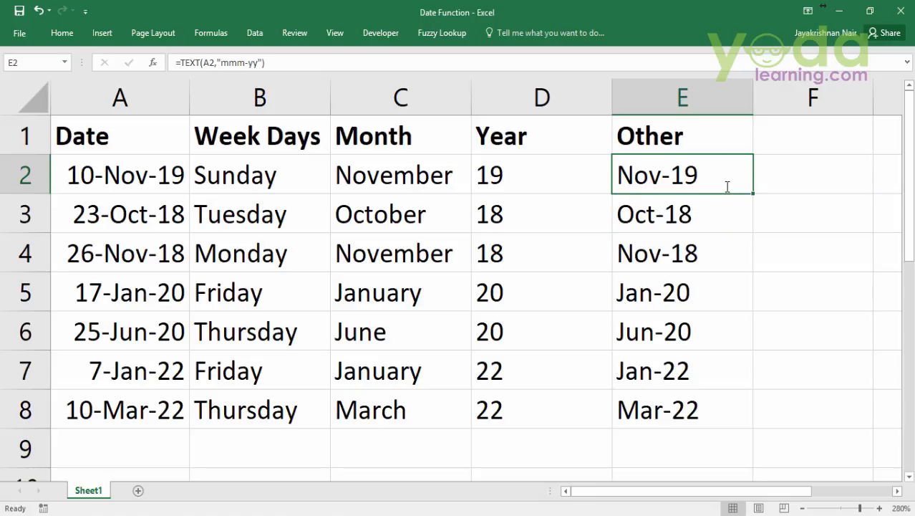
Replace the mmm-yy format code in E2's TEXT formula with "ddd, ", including the comma and trailing space
double_click(725, 183)
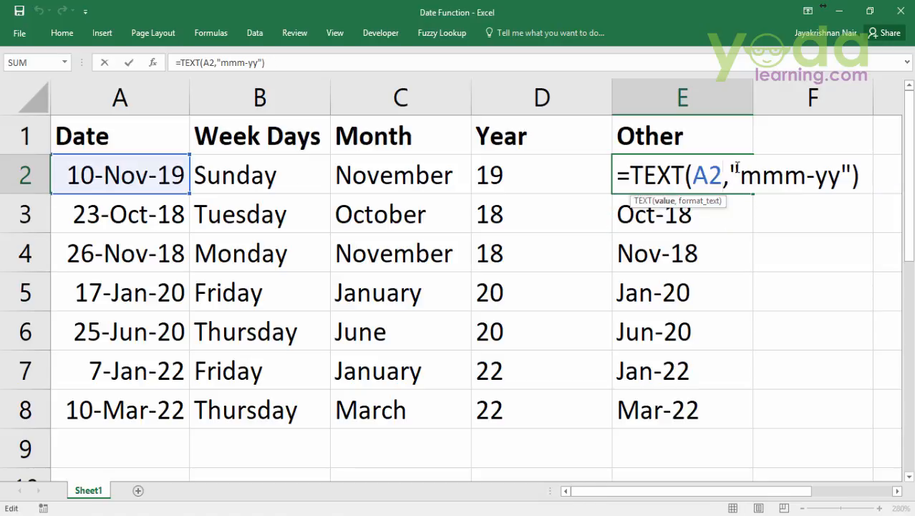
left_click_drag(729, 175, 856, 179)
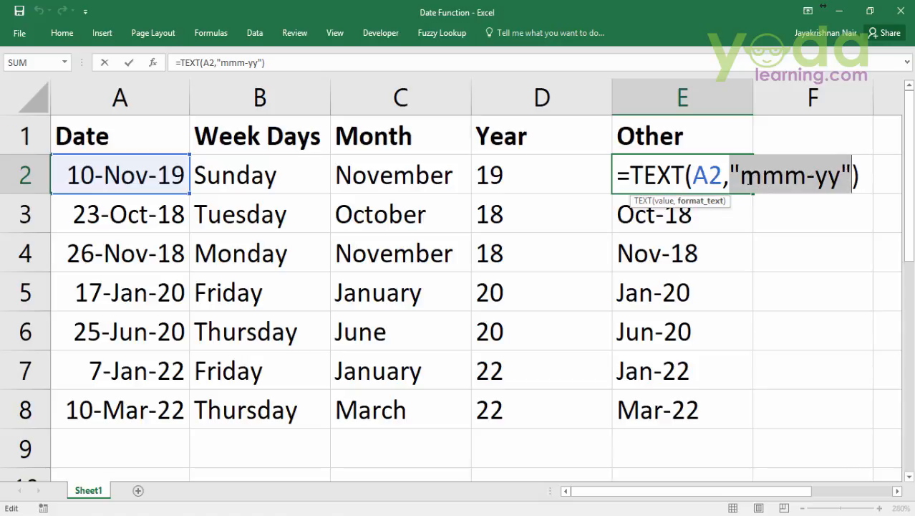
left_click_drag(741, 178, 841, 180)
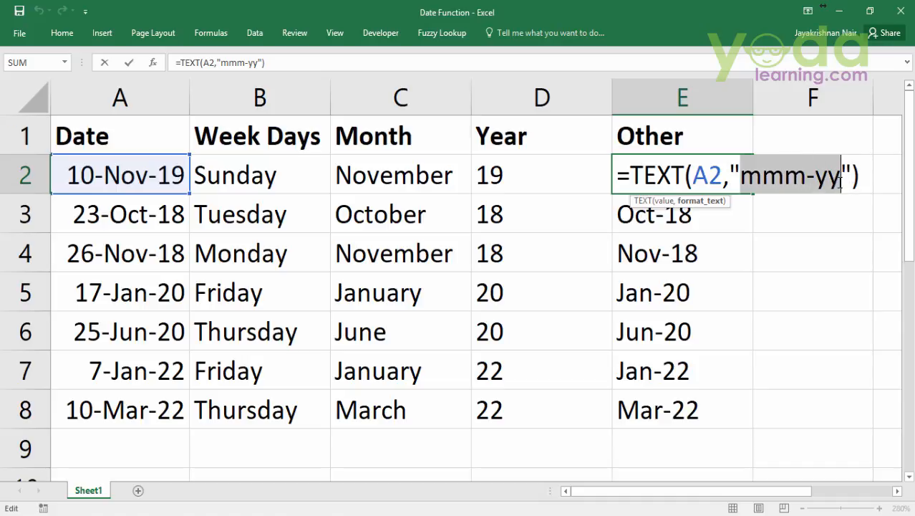
key("BackSpace")
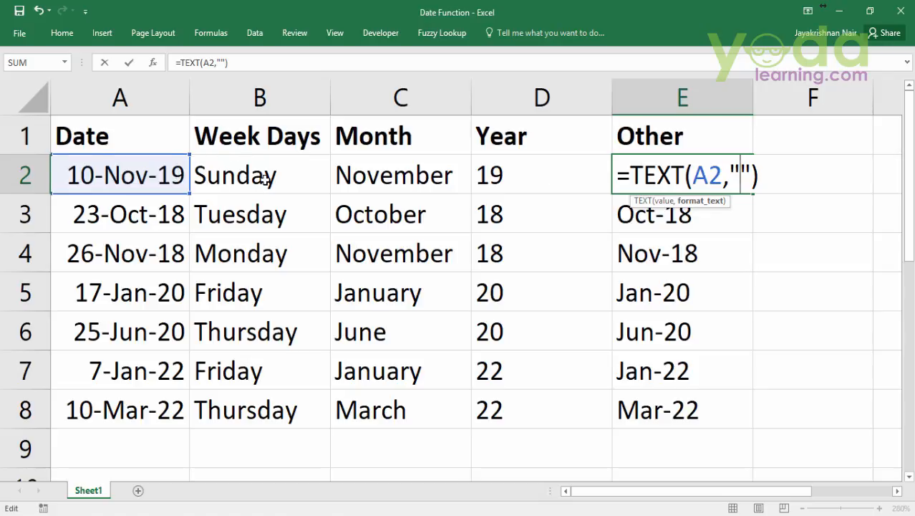
type("ddd")
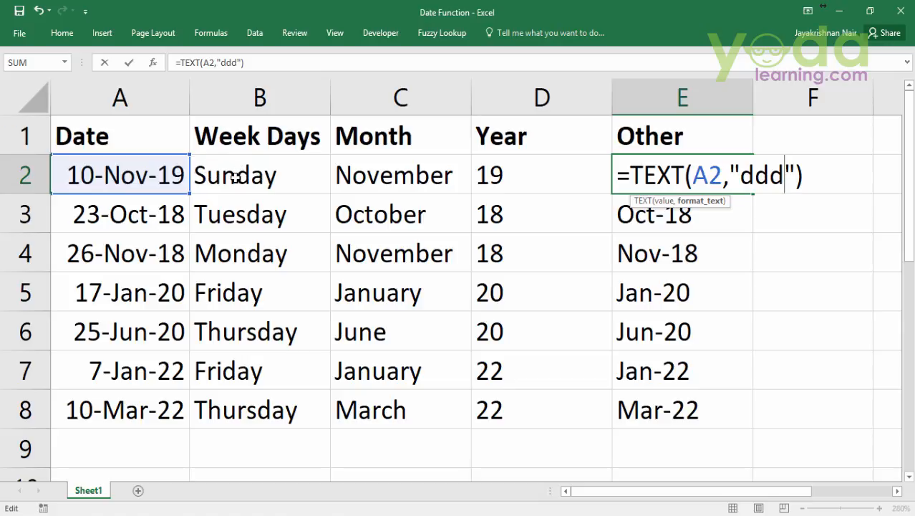
type(",")
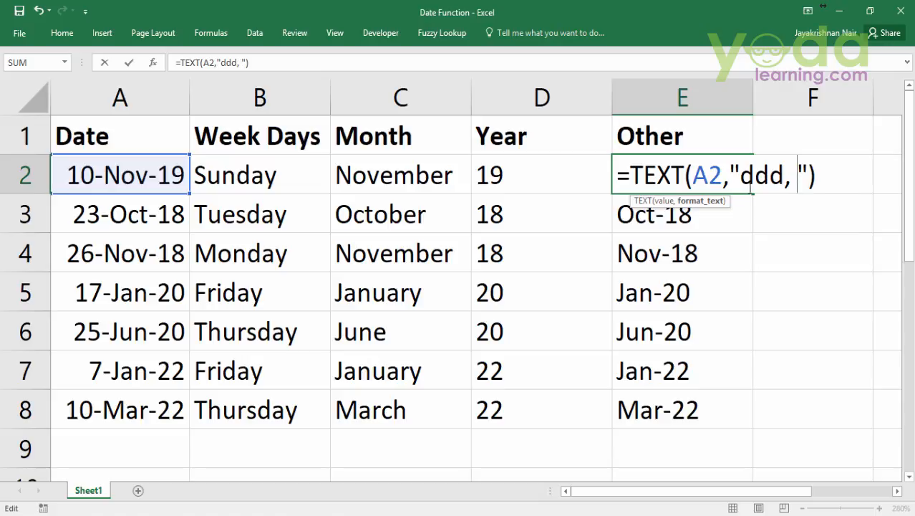
Append dd-mmm-yyyy to the format code in E2 and commit the formula =TEXT(A2,"ddd, dd-mmm-yyyy")
left_click(730, 184)
left_click(725, 182)
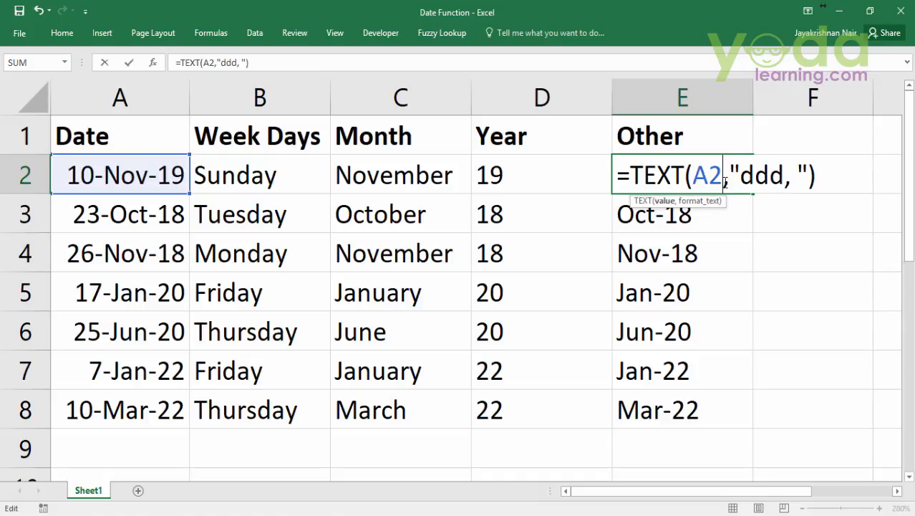
left_click(787, 182)
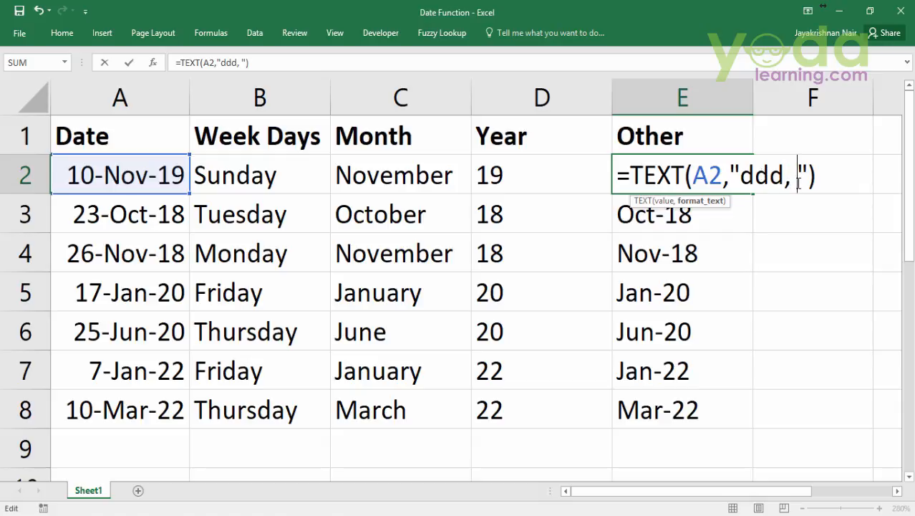
type("dd")
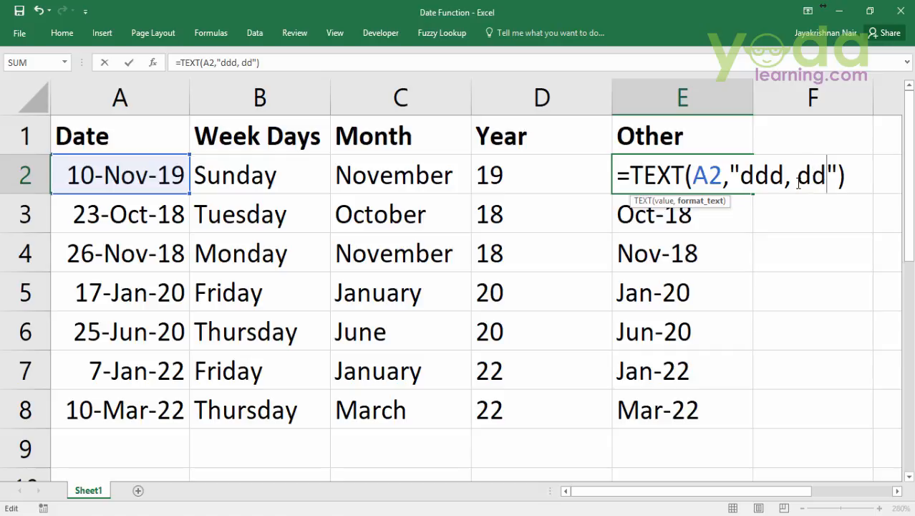
type("-")
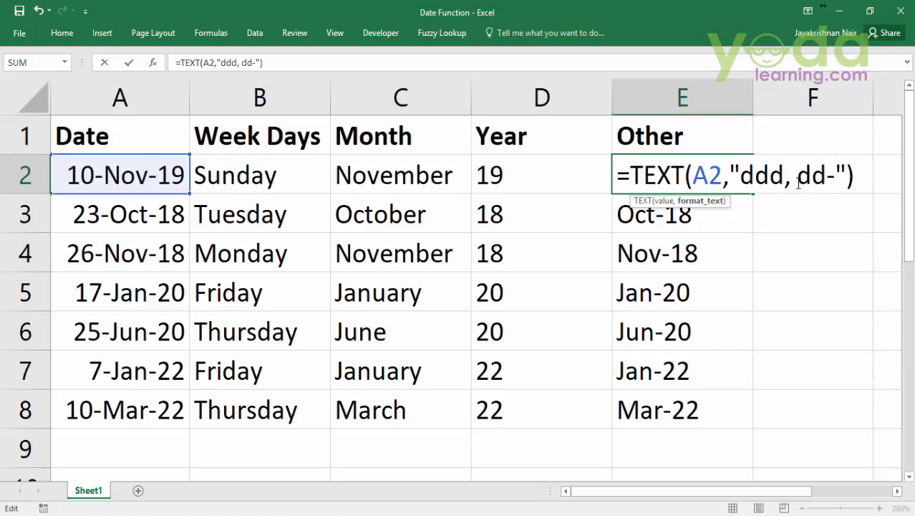
type("mmm")
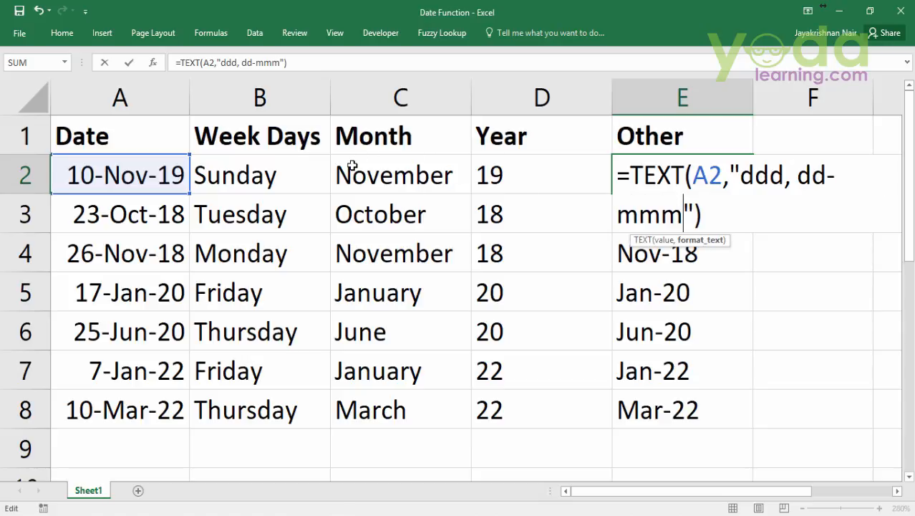
type("-")
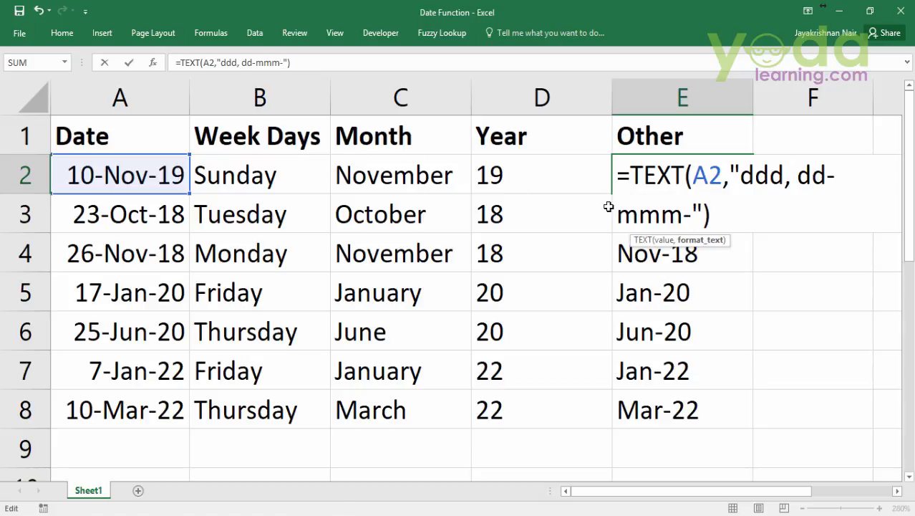
type("y")
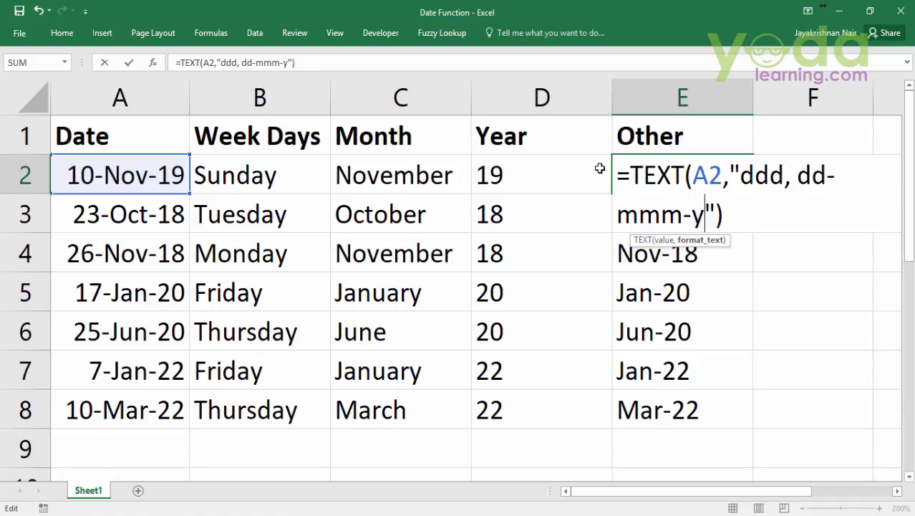
type("yyy")
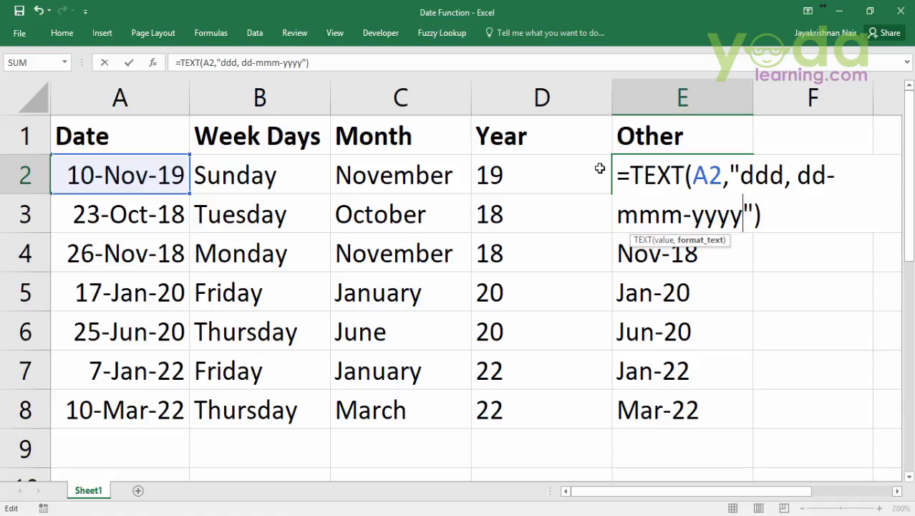
key("Return")
Fill E2's formula down through E8 and auto-fit the width of column E
left_click(715, 172)
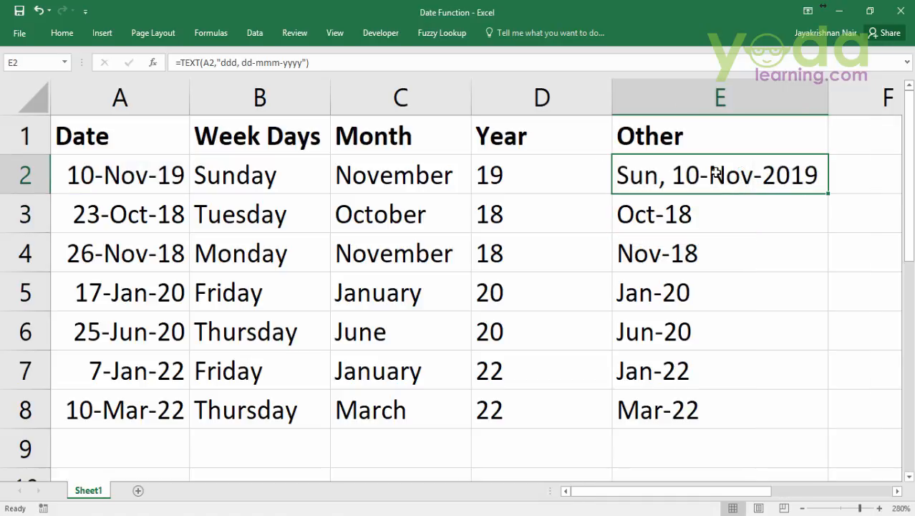
double_click(829, 194)
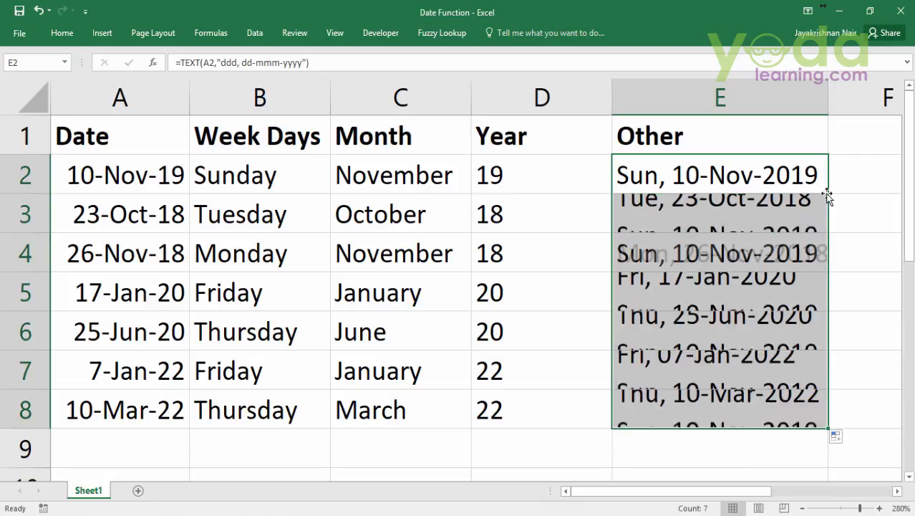
double_click(832, 93)
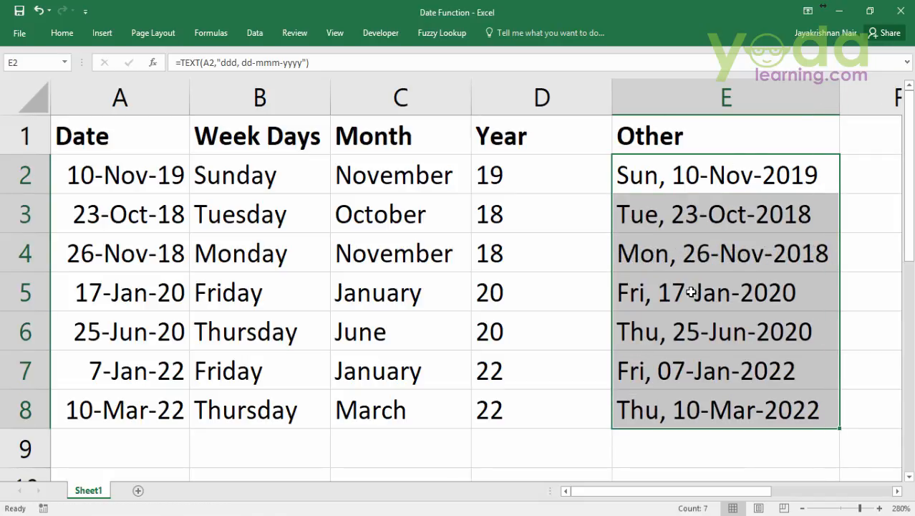
Select cell A1, then close the Date Function workbook, saving its changes
left_click(102, 142)
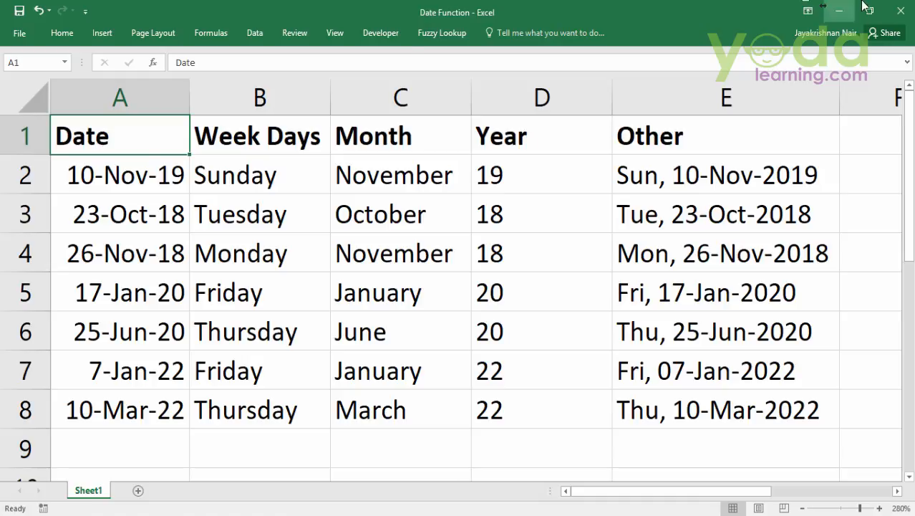
left_click(901, 10)
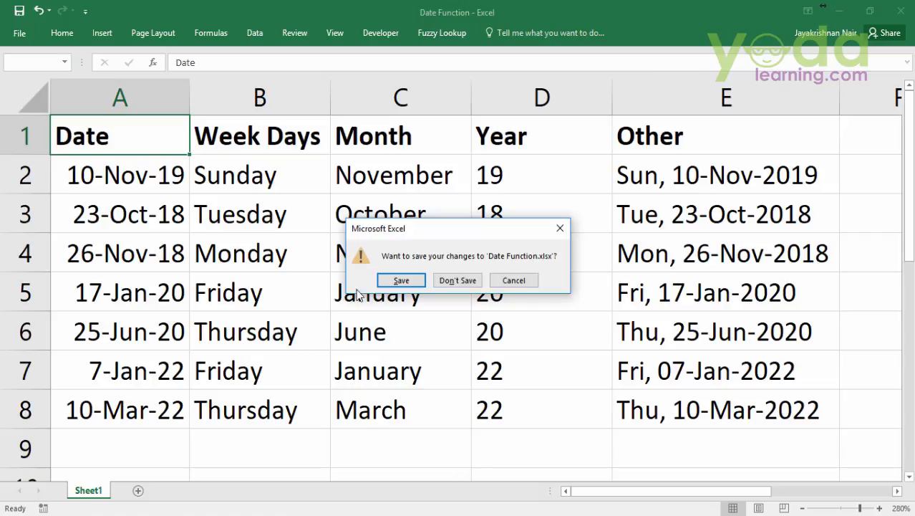
left_click(401, 280)
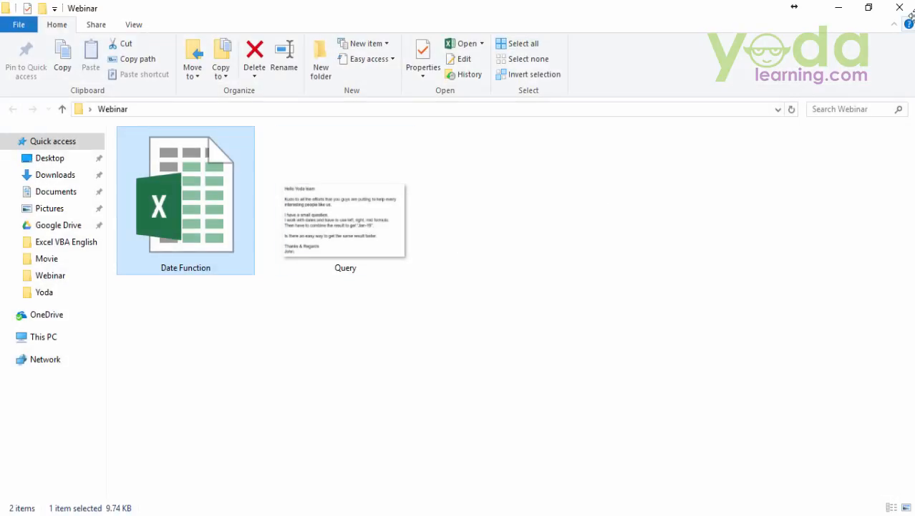